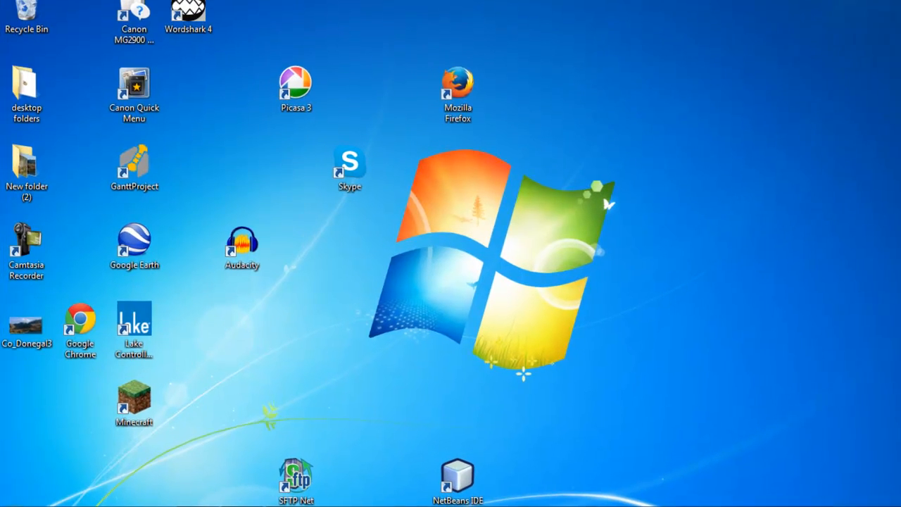
- In Windows Sound settings, make US-122 A:B the default recording device and close them
left_click(19, 505)
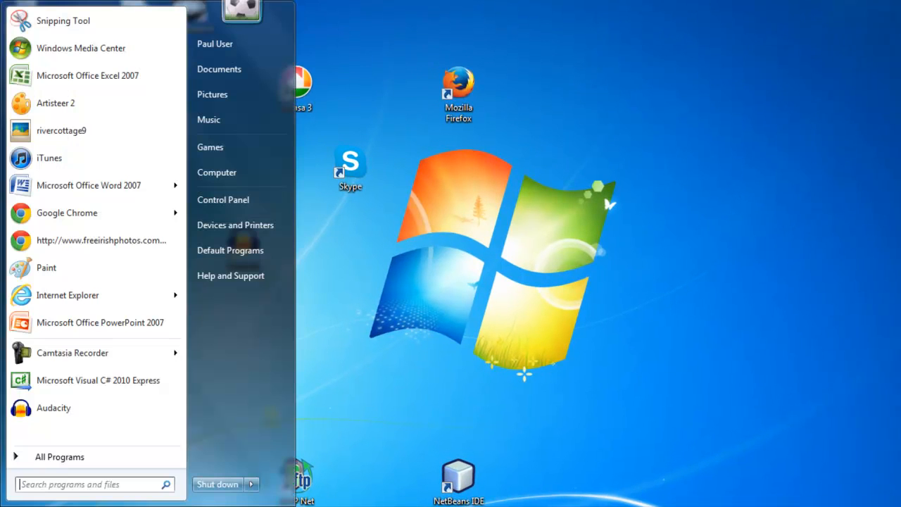
left_click(218, 204)
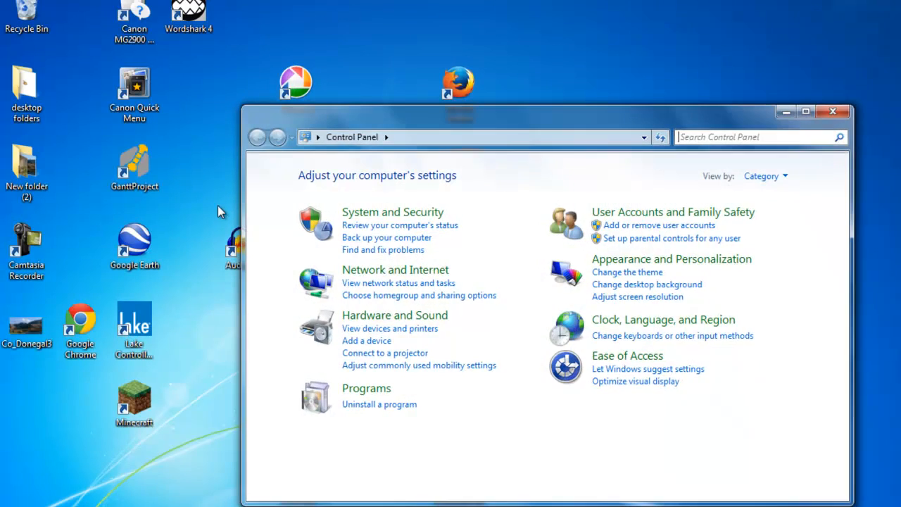
left_click(431, 322)
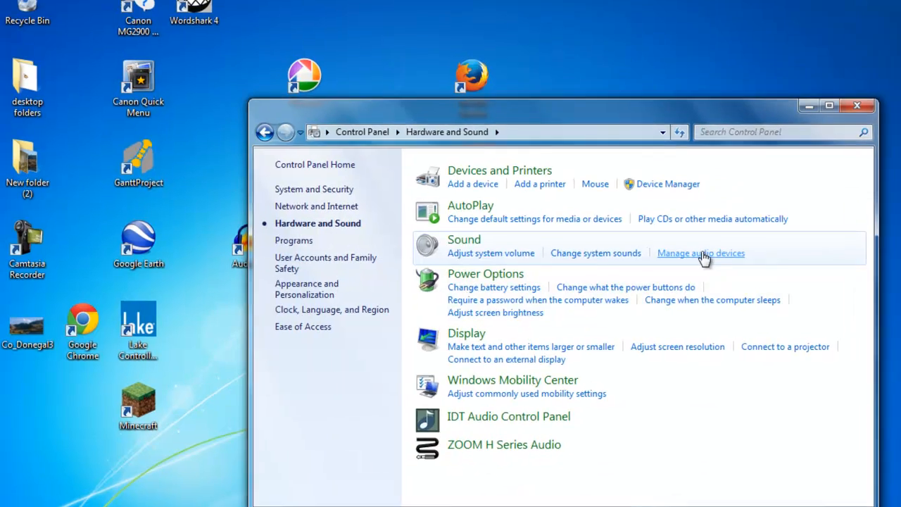
left_click(703, 255)
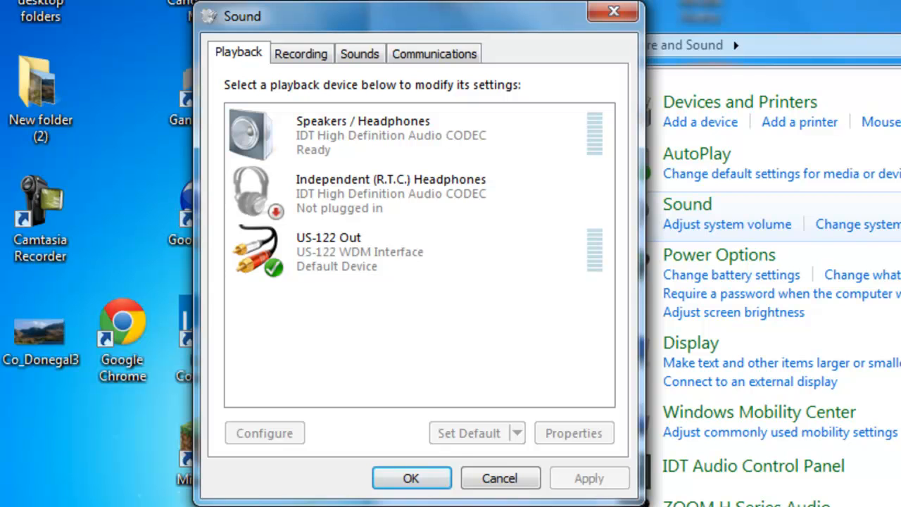
left_click(298, 53)
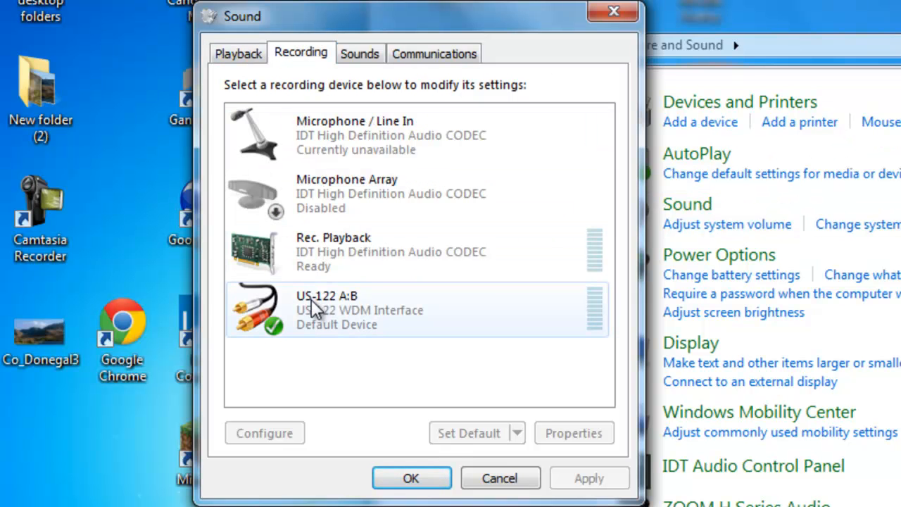
left_click(335, 152)
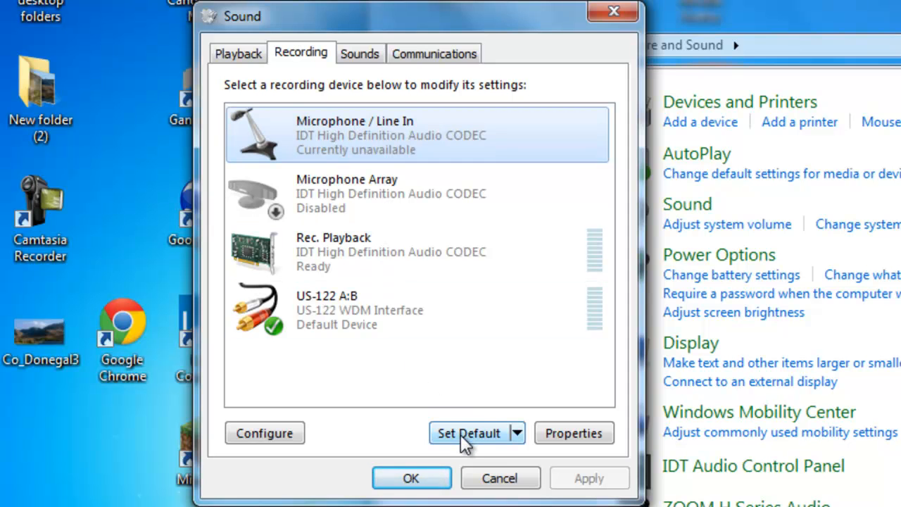
left_click(342, 310)
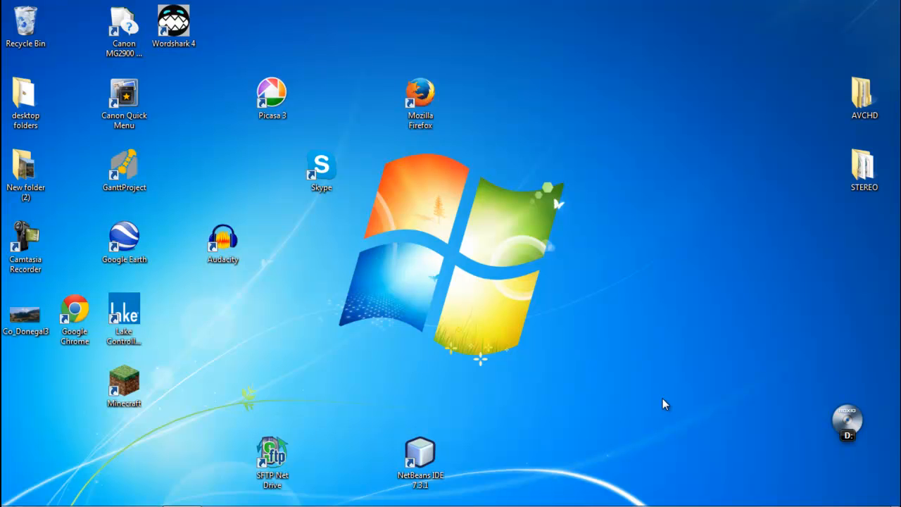
- Launch Audacity and set the input to US-122 A:B with 1 (Mono) recording channel
double_click(223, 245)
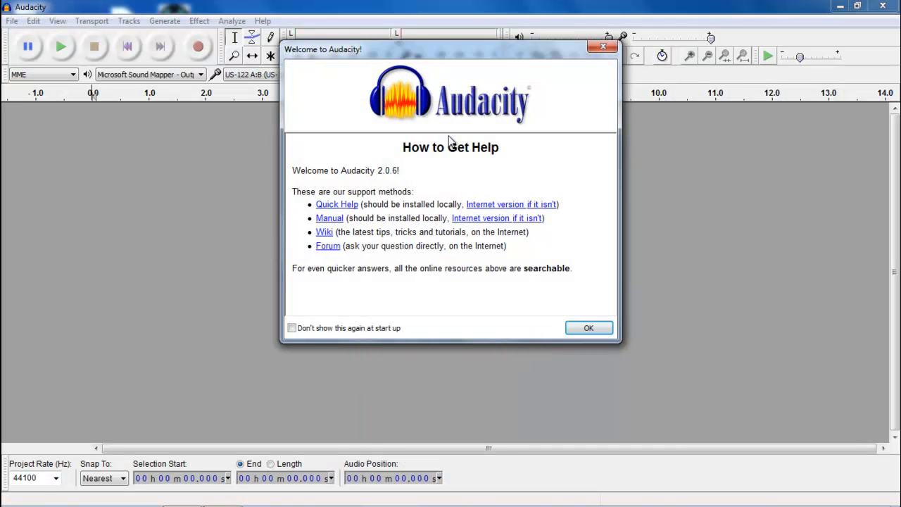
left_click(602, 49)
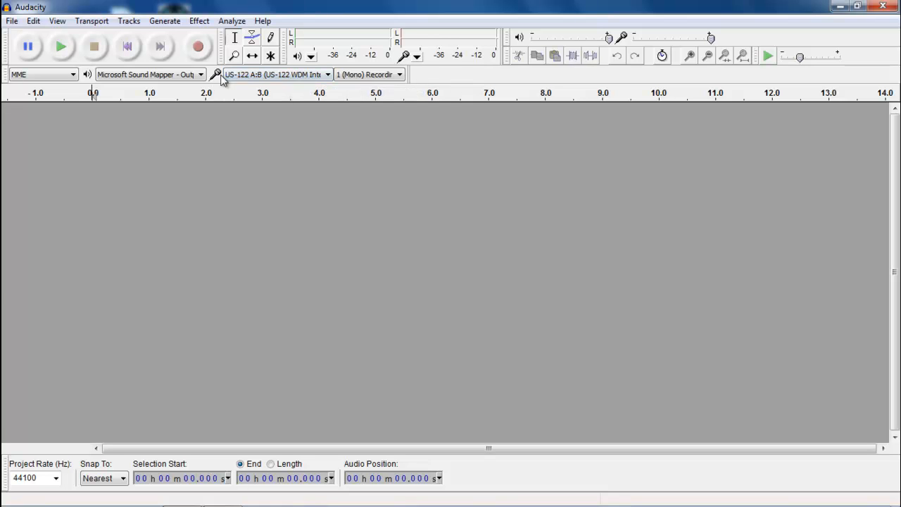
left_click(326, 75)
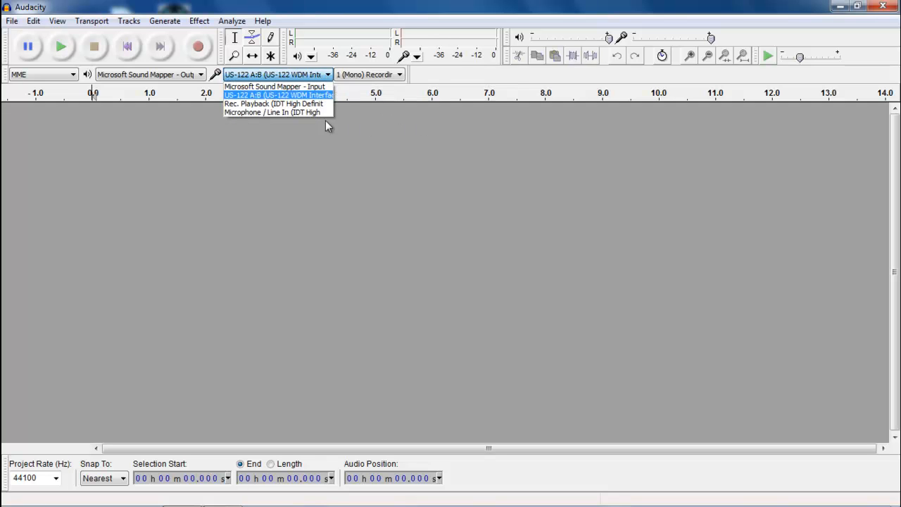
left_click(260, 95)
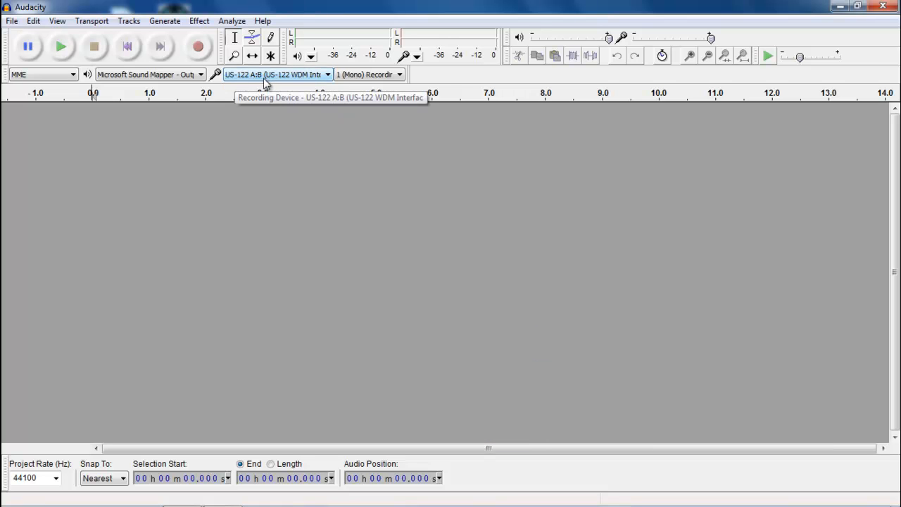
left_click(396, 76)
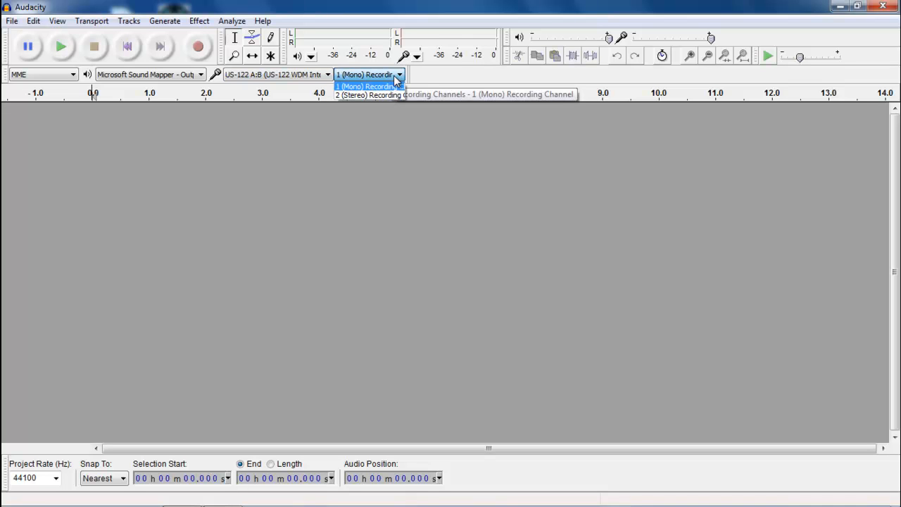
left_click(395, 76)
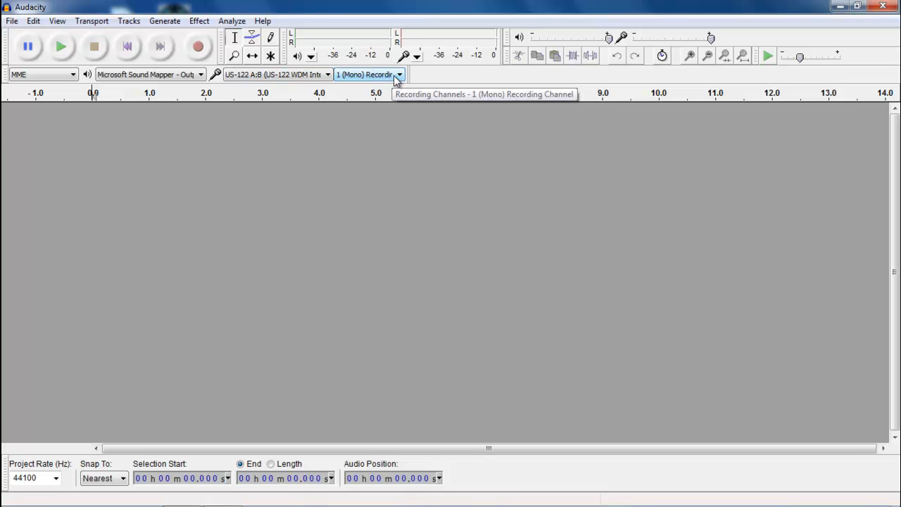
left_click(395, 76)
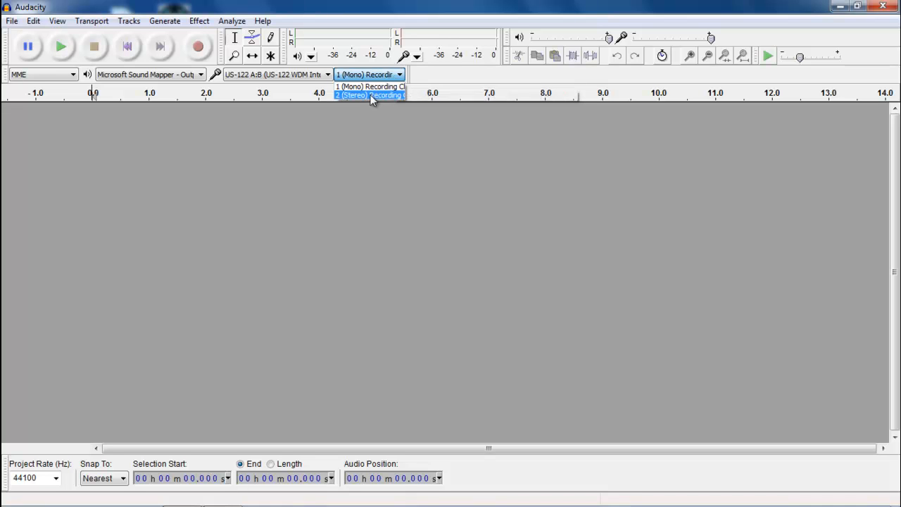
left_click(369, 73)
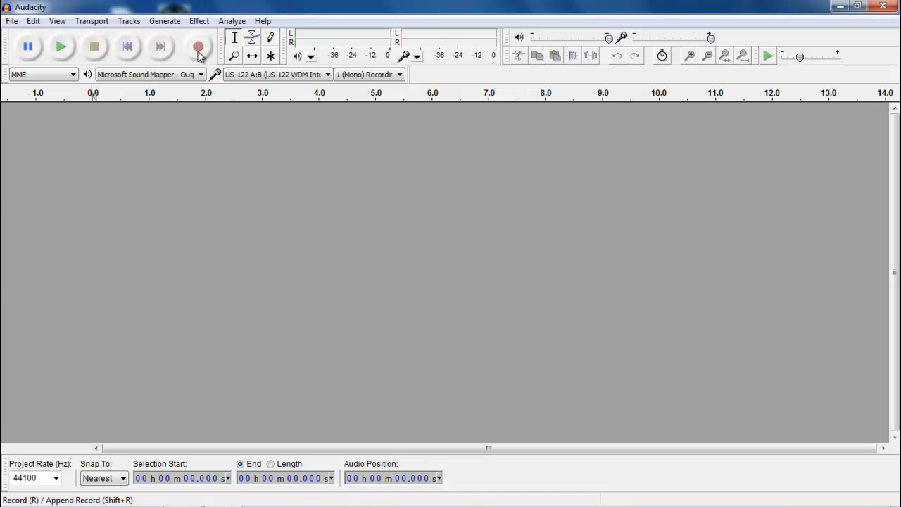
- Record about 22 seconds of speech into a new mono track
left_click(197, 47)
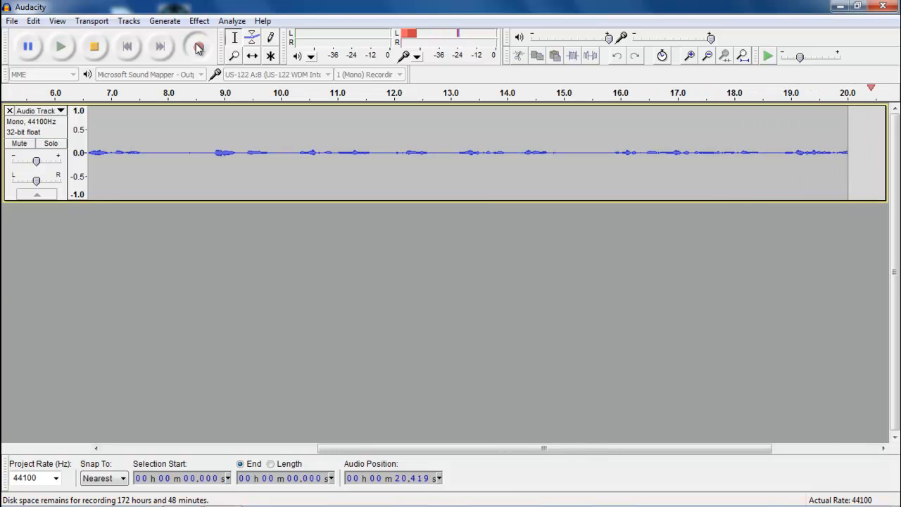
left_click(96, 46)
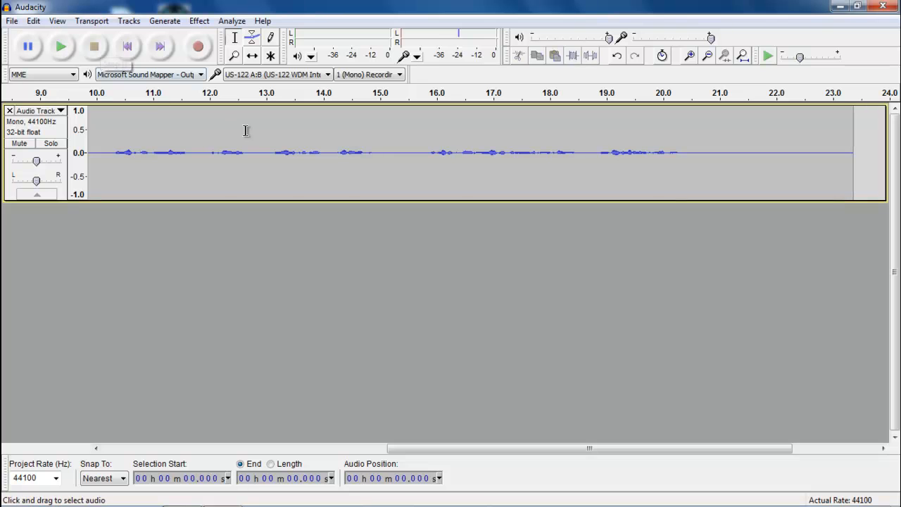
- Select the silent opening from 0 s to just before the speech, about 6.1 s
left_click_drag(674, 150, 92, 195)
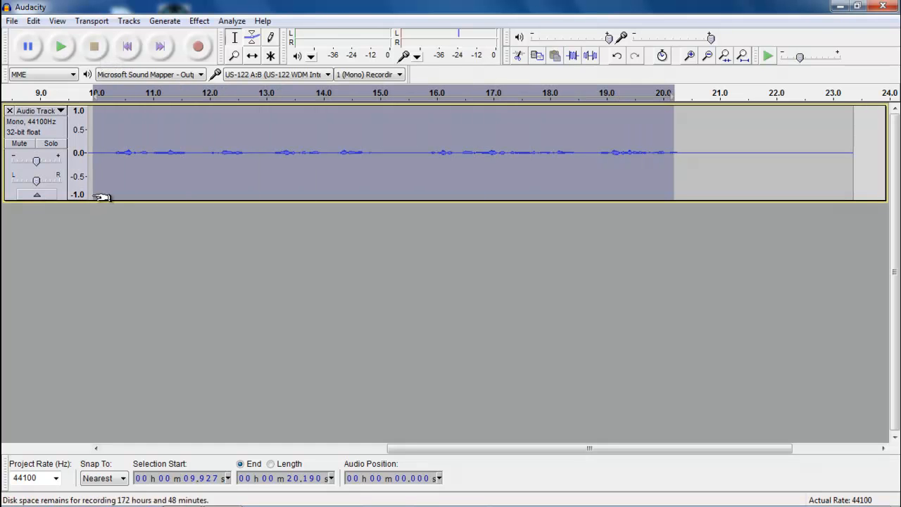
left_click_drag(683, 148, 839, 150)
left_click_drag(430, 448, 97, 446)
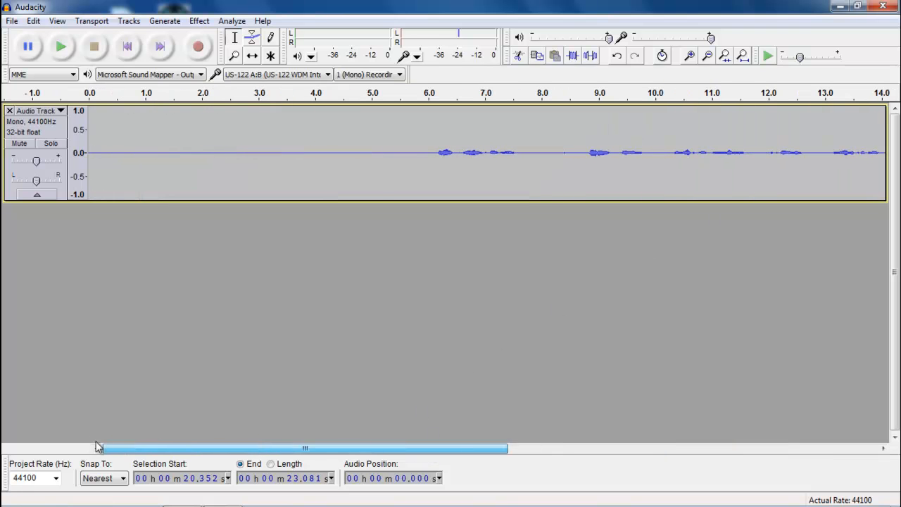
left_click(421, 150)
left_click_drag(421, 150, 90, 161)
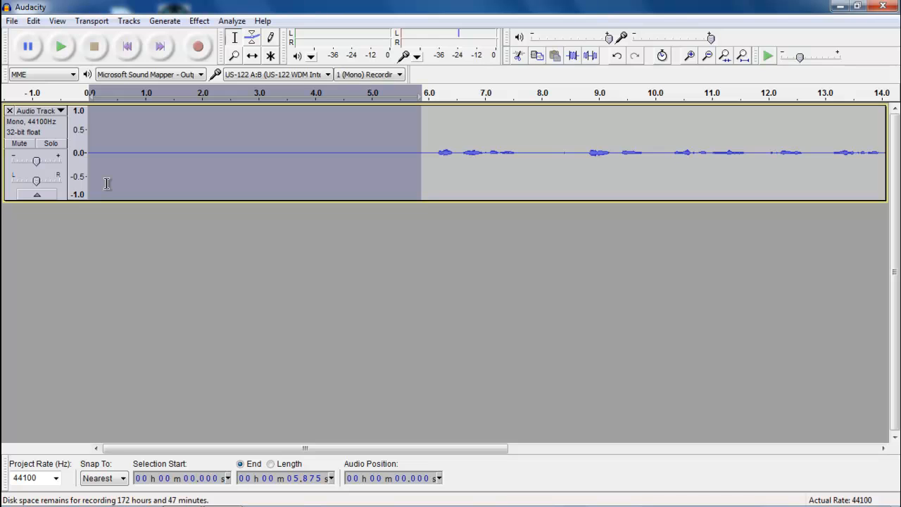
left_click(365, 174)
left_click(439, 152)
left_click_drag(440, 151, 532, 164)
left_click_drag(432, 153, 414, 159)
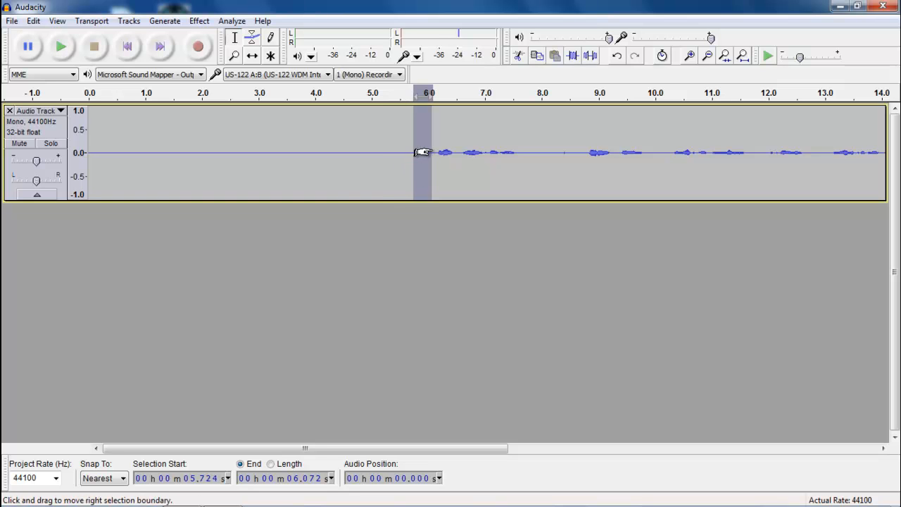
left_click(423, 152)
left_click_drag(424, 152, 92, 144)
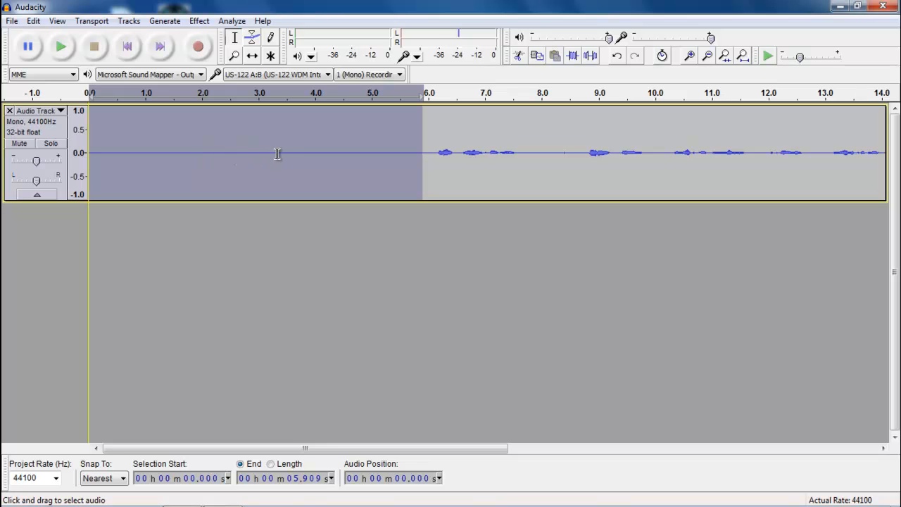
left_click_drag(435, 155, 87, 115)
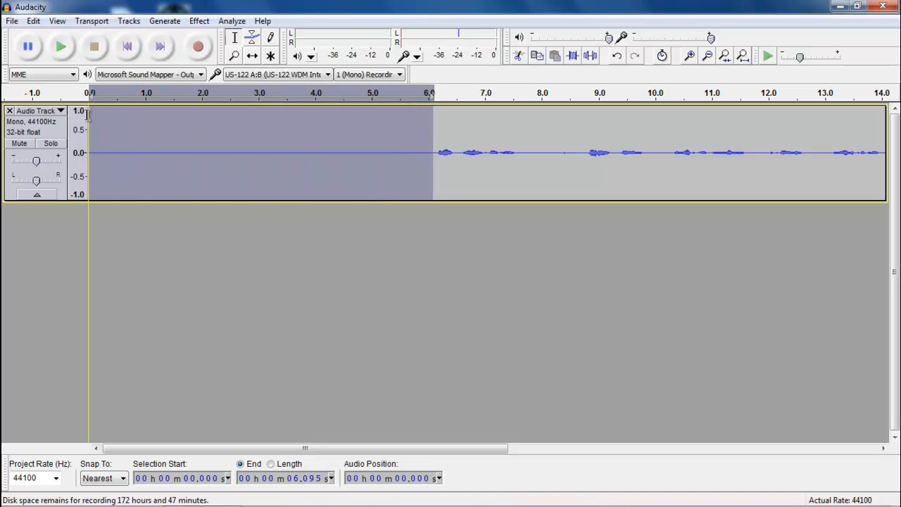
- Capture the selected silence as the Noise Removal noise profile
left_click(200, 21)
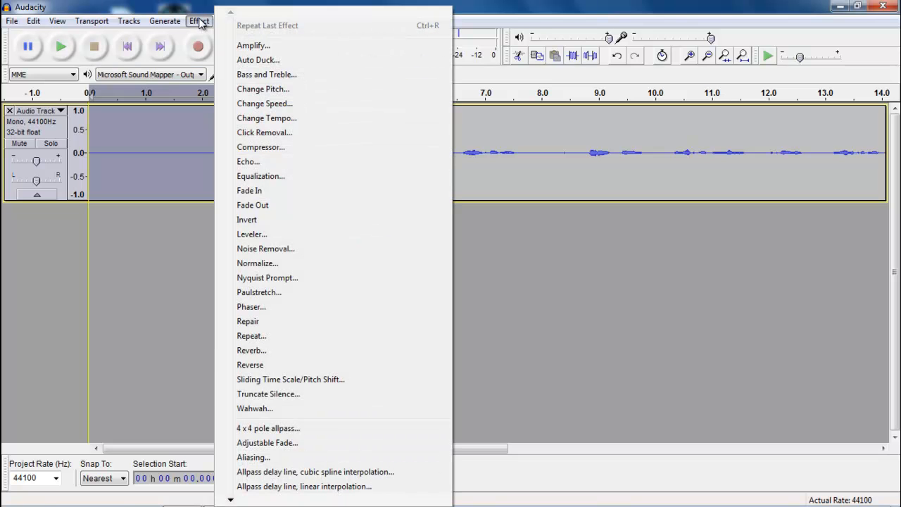
left_click(264, 250)
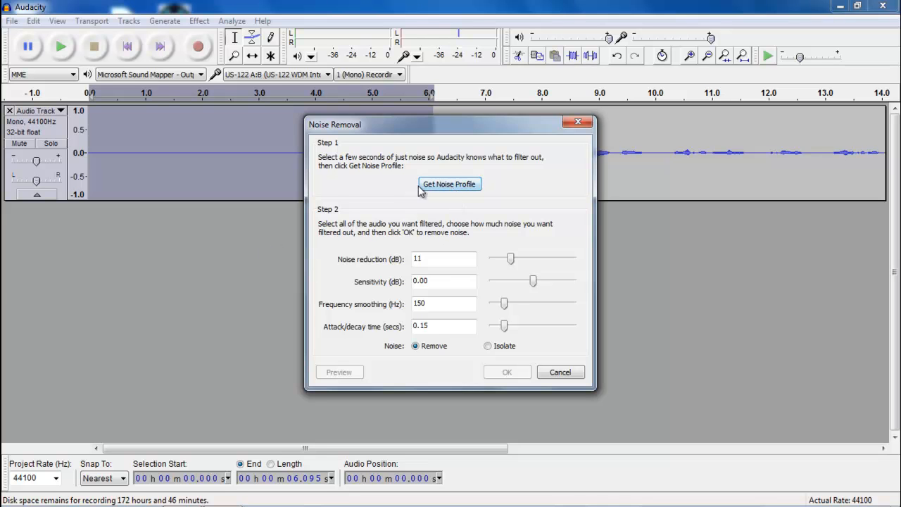
left_click(448, 184)
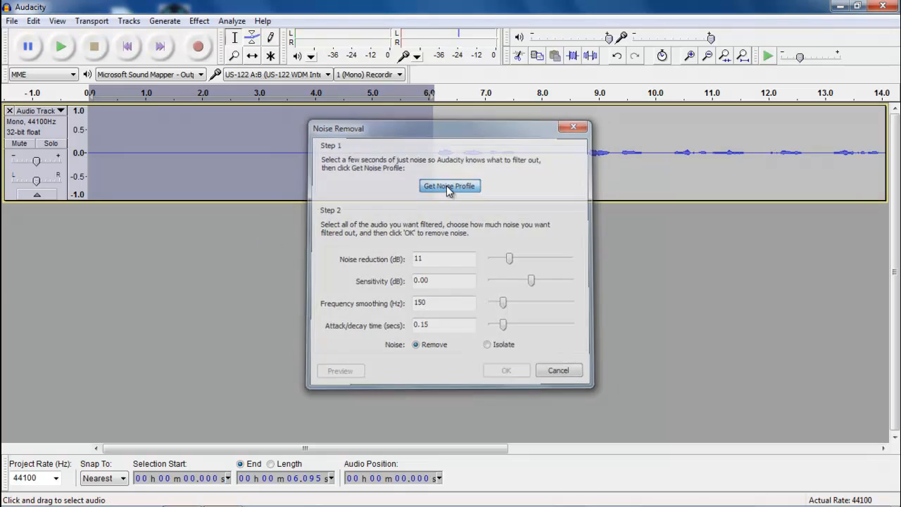
- Select the speech from about 6.2 s and apply Noise Removal at 11 dB
left_click(439, 173)
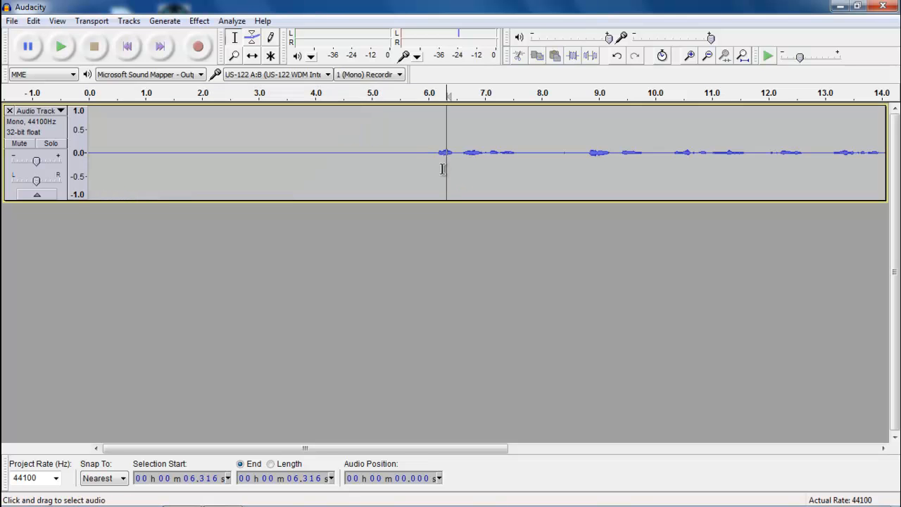
left_click_drag(439, 158, 688, 154)
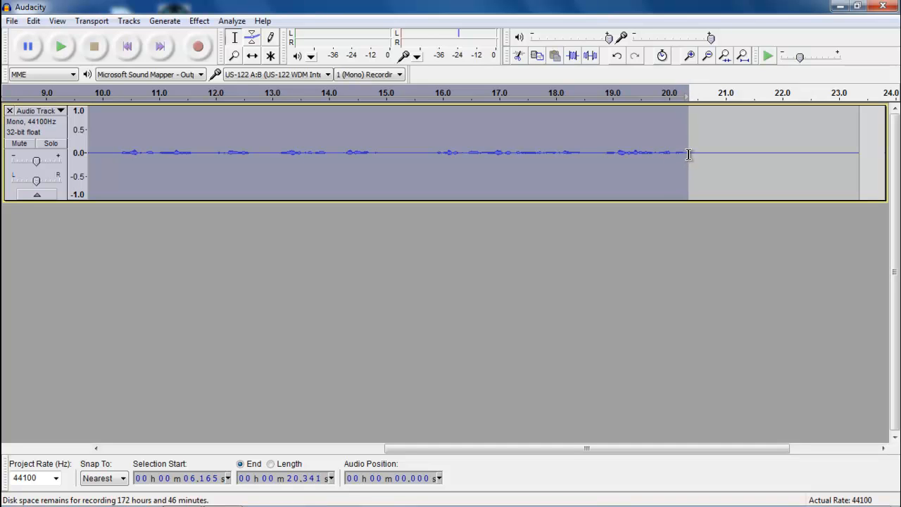
left_click(205, 22)
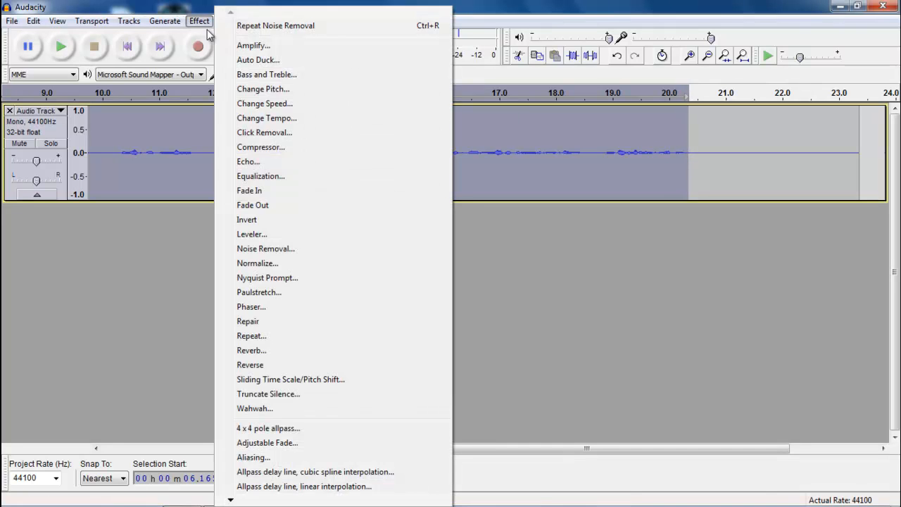
left_click(248, 251)
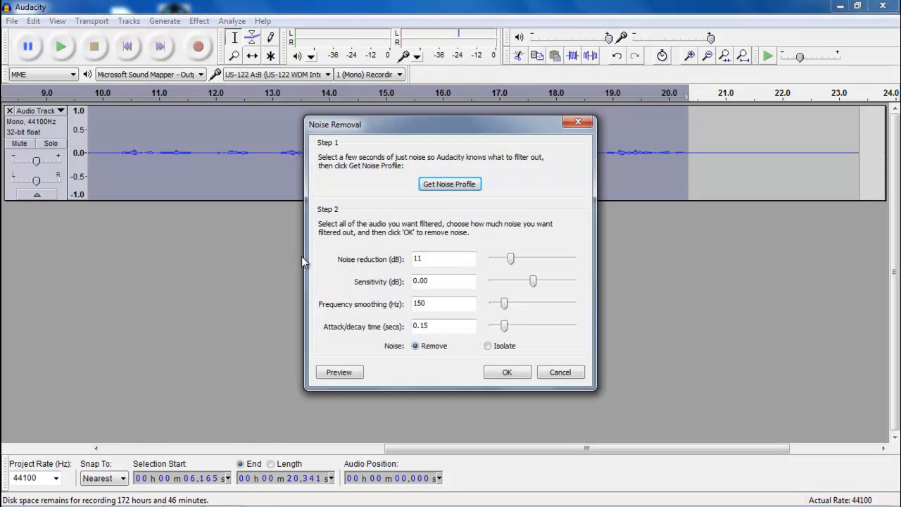
left_click(504, 371)
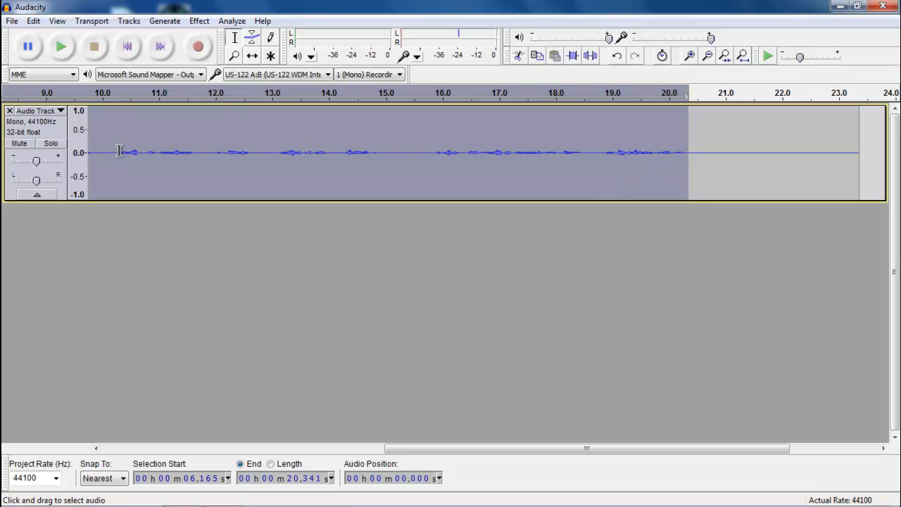
- Preview the speech from about 6.1 s, then select it from 6.1 s to 20.3 s
left_click_drag(464, 449, 252, 463)
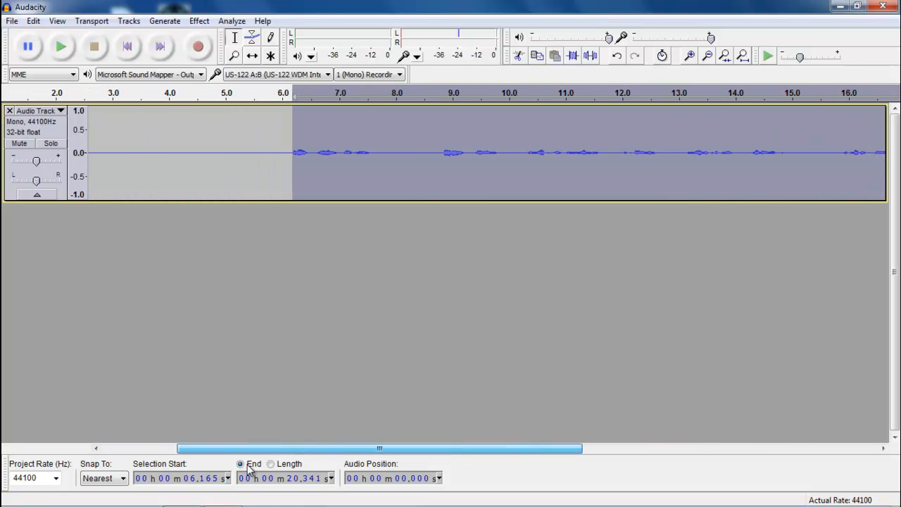
left_click(302, 137)
left_click(289, 145)
left_click(62, 47)
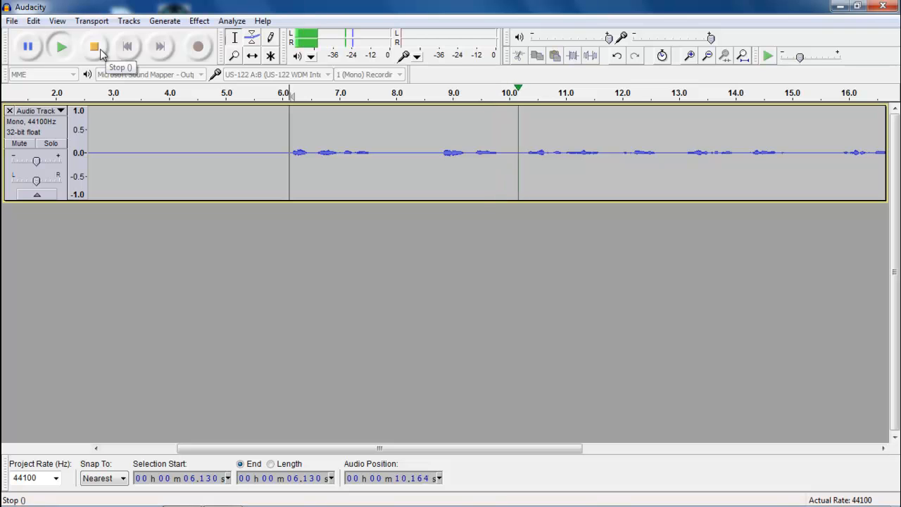
left_click(96, 48)
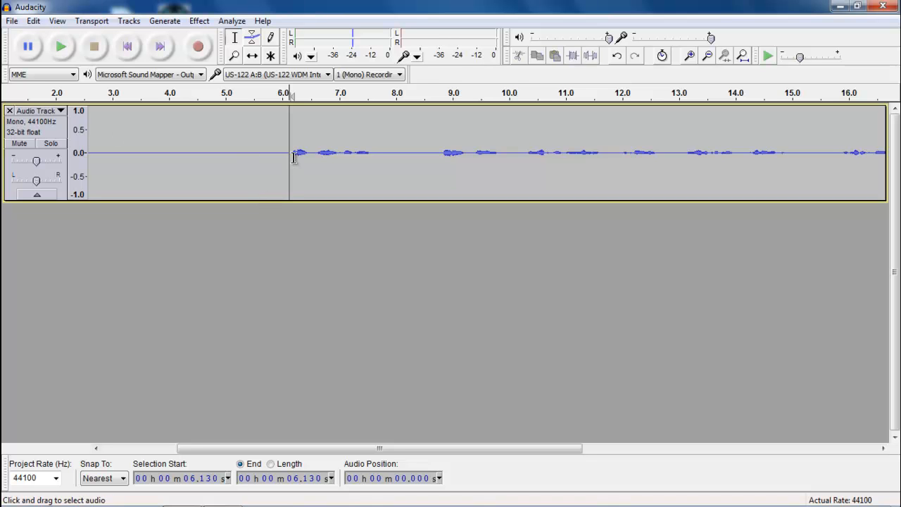
left_click_drag(333, 448, 573, 467)
left_click(623, 155)
left_click_drag(623, 153, 331, 155)
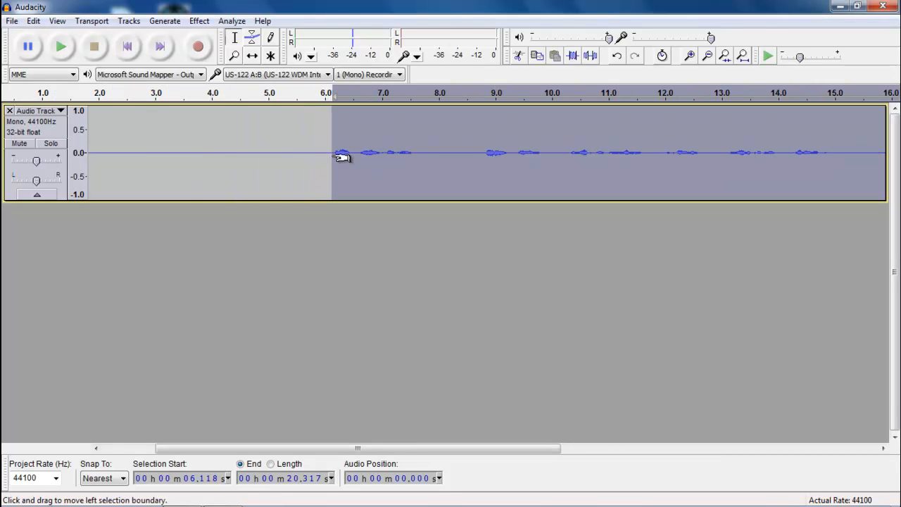
- Trim the recording down to only the selected speech
left_click(572, 60)
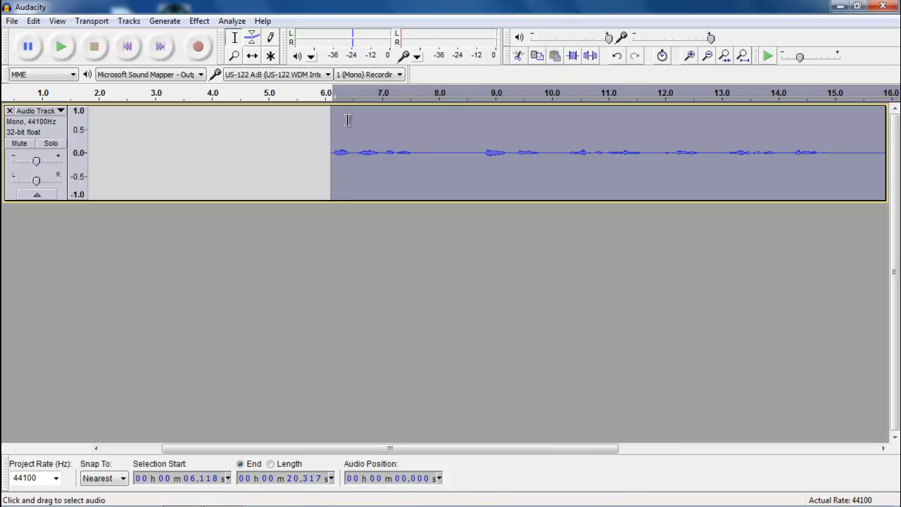
left_click_drag(302, 448, 295, 303)
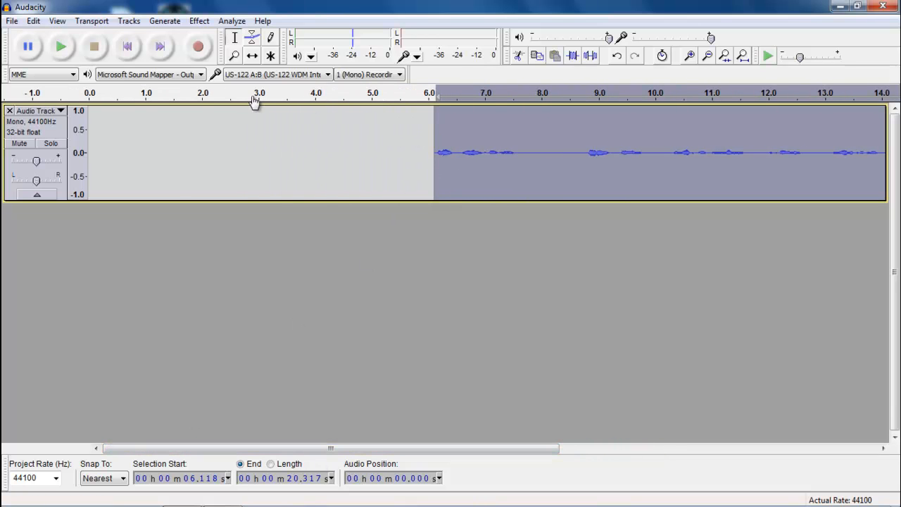
left_click(382, 137)
left_click(463, 136)
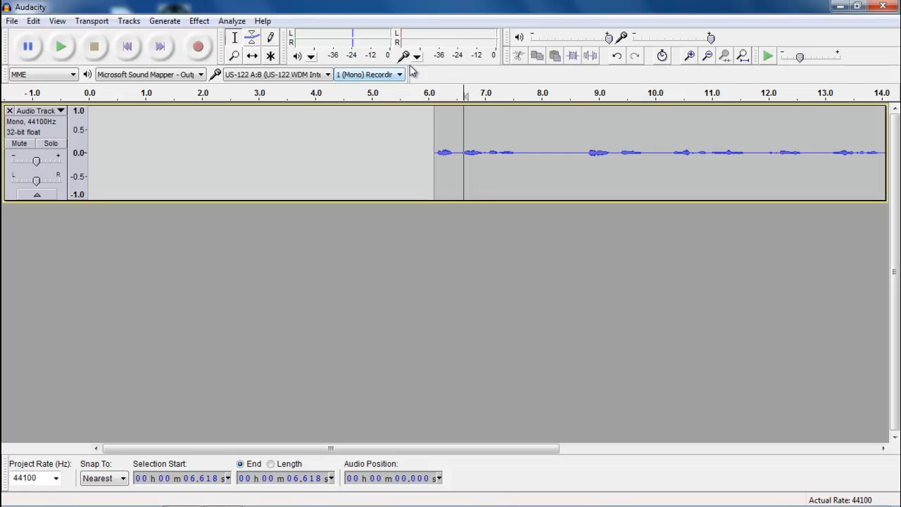
- Shift the speech clip to start at 0 s and play it from the beginning
left_click(253, 56)
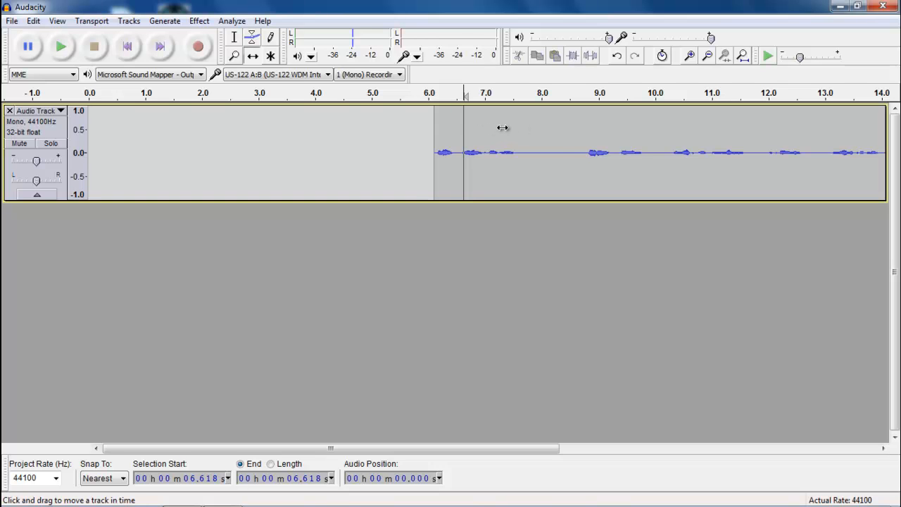
left_click_drag(502, 127, 156, 143)
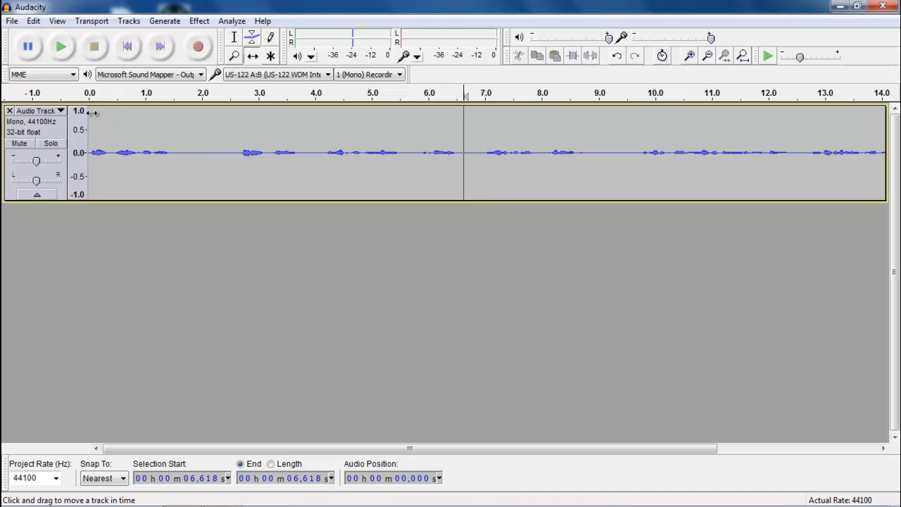
left_click(91, 94)
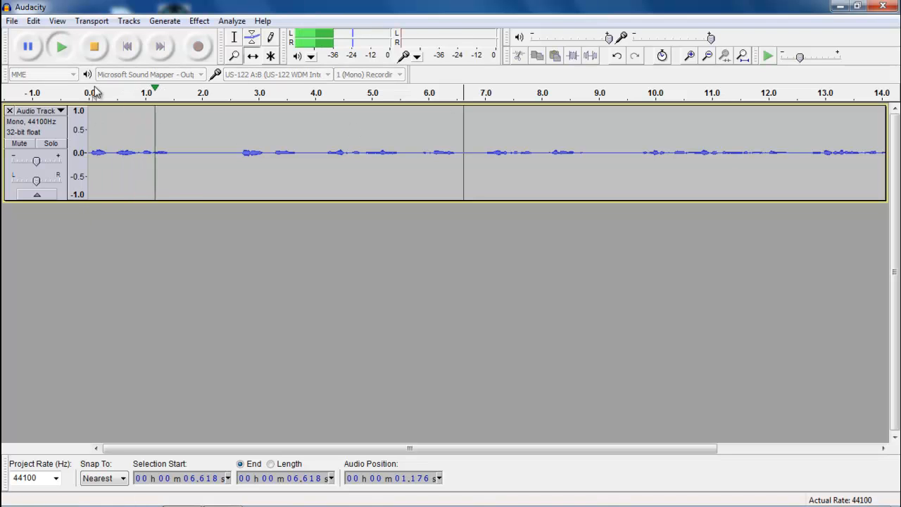
left_click(94, 60)
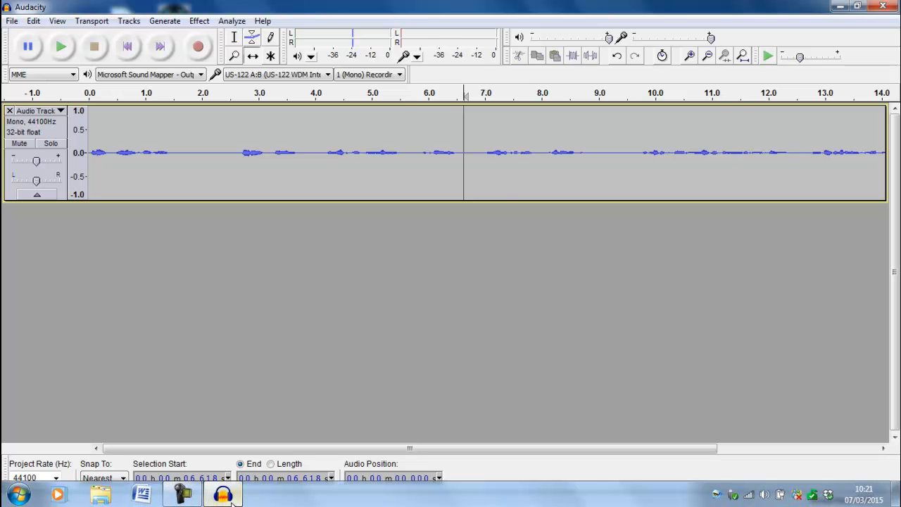
left_click(178, 495)
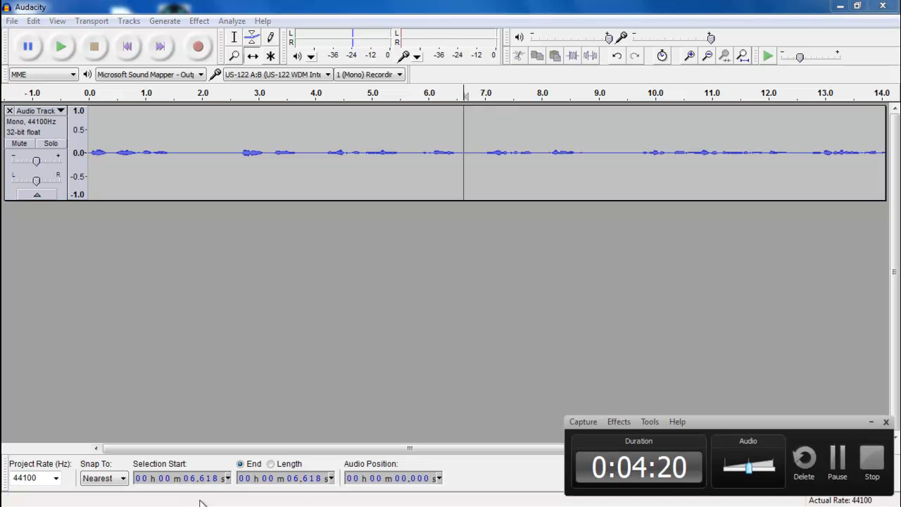
left_click(839, 469)
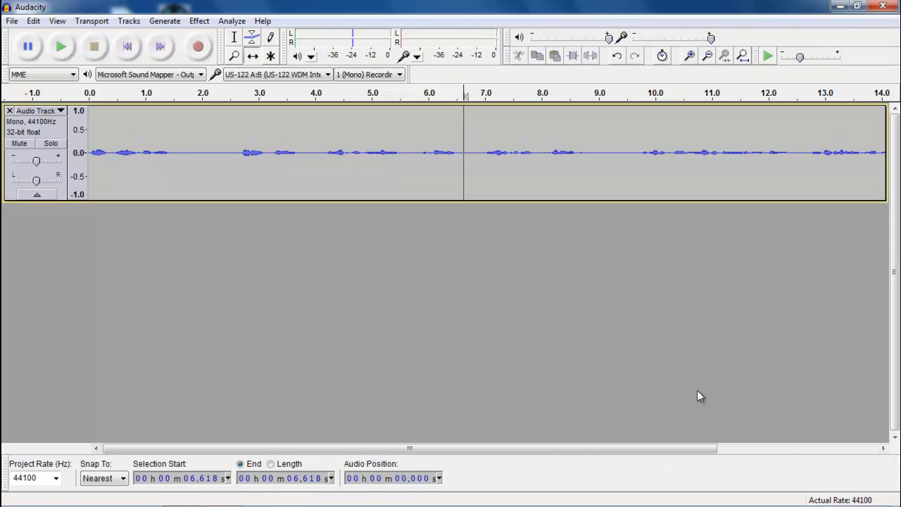
left_click(10, 21)
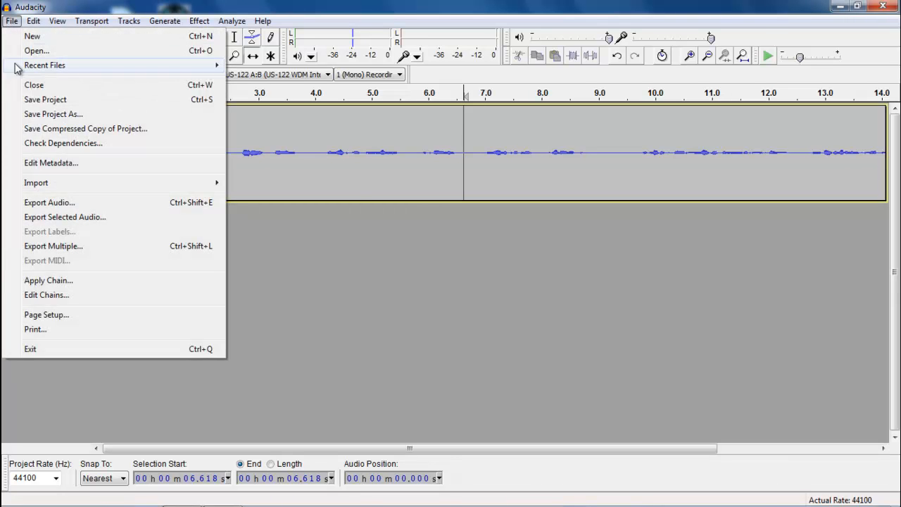
- Import the STE-008 audio file from the STEREO folder on SD Card (E:)
mouse_move(82, 183)
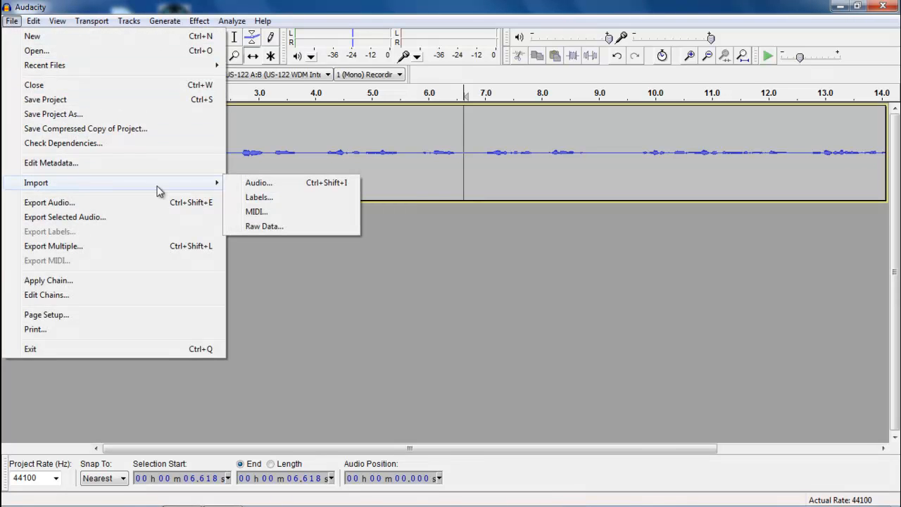
left_click(255, 183)
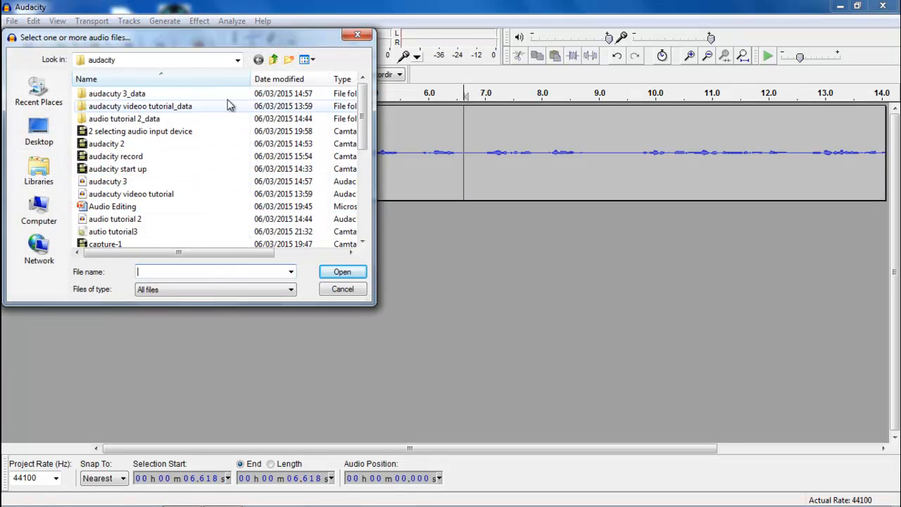
left_click(238, 62)
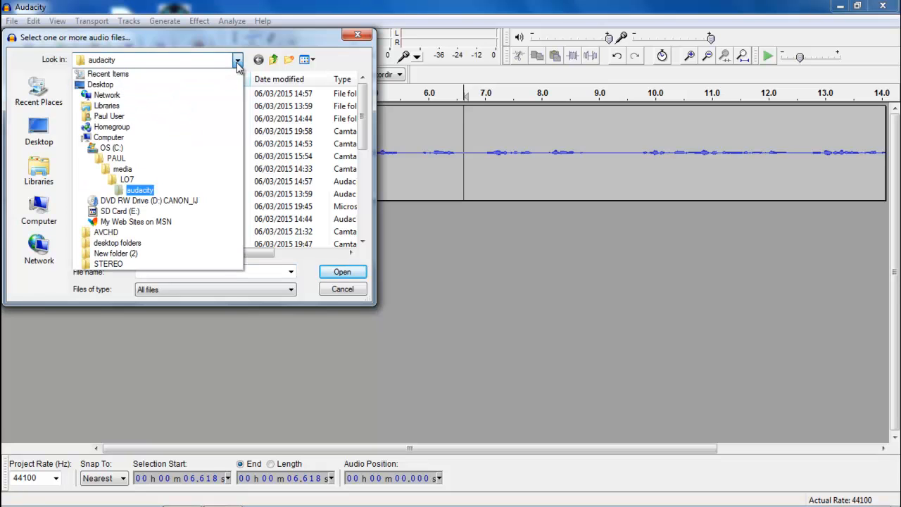
left_click(120, 211)
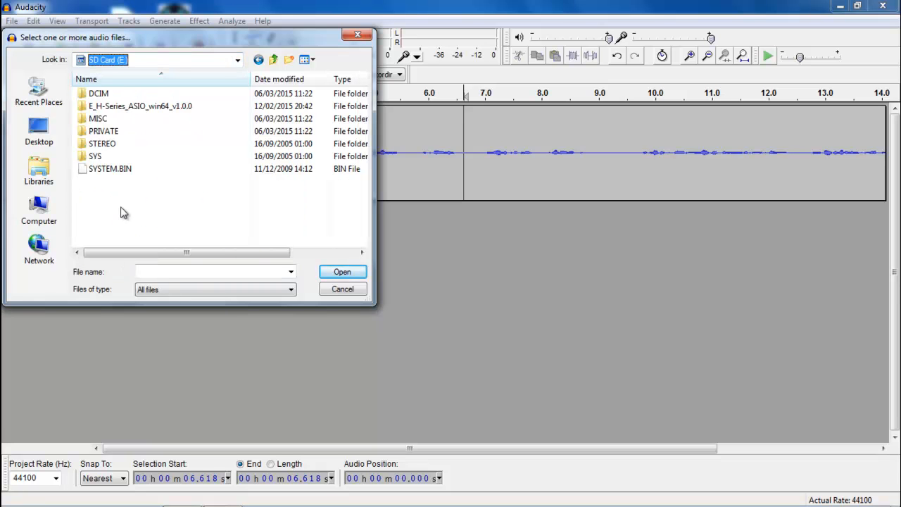
double_click(96, 144)
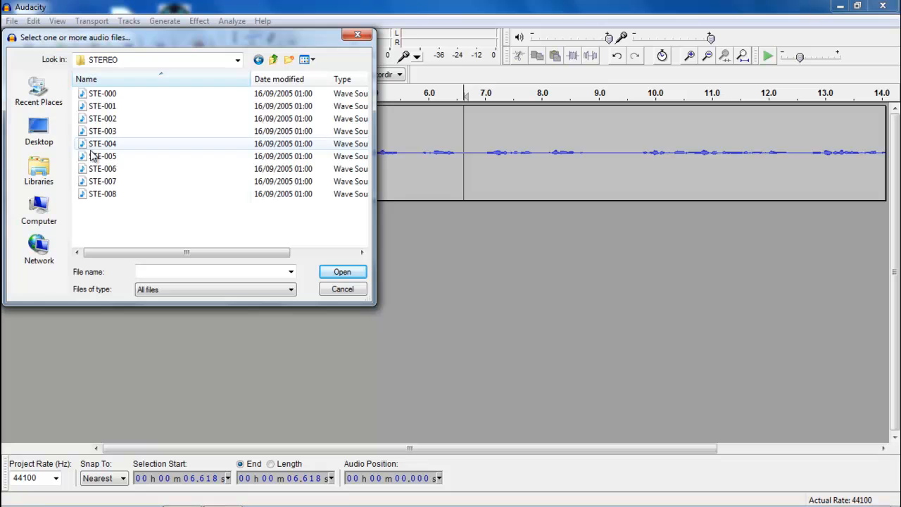
left_click(84, 197)
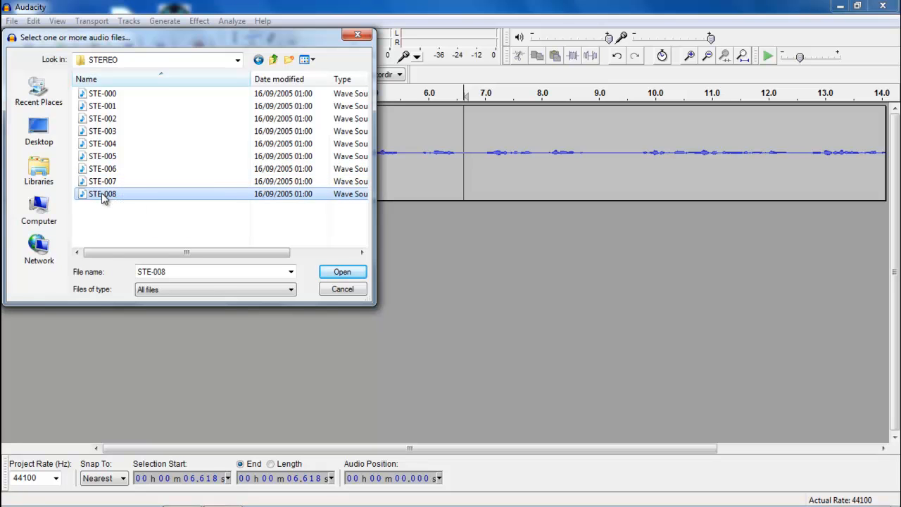
left_click(341, 272)
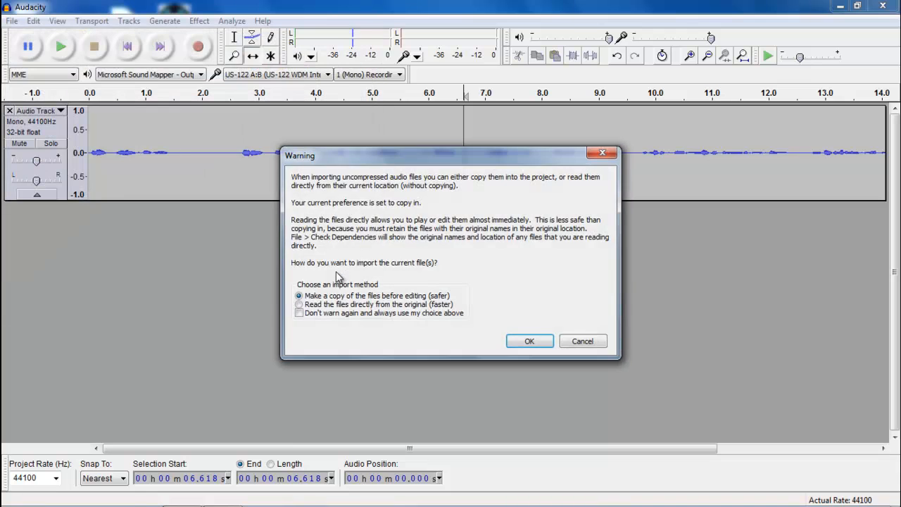
- Copy STE-008 into the project as a new track, solo it and play it back
left_click(528, 343)
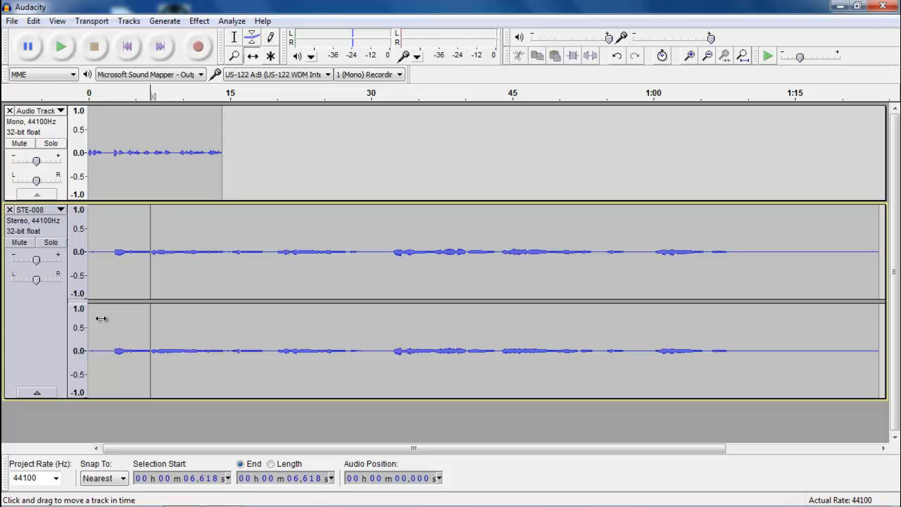
left_click(50, 243)
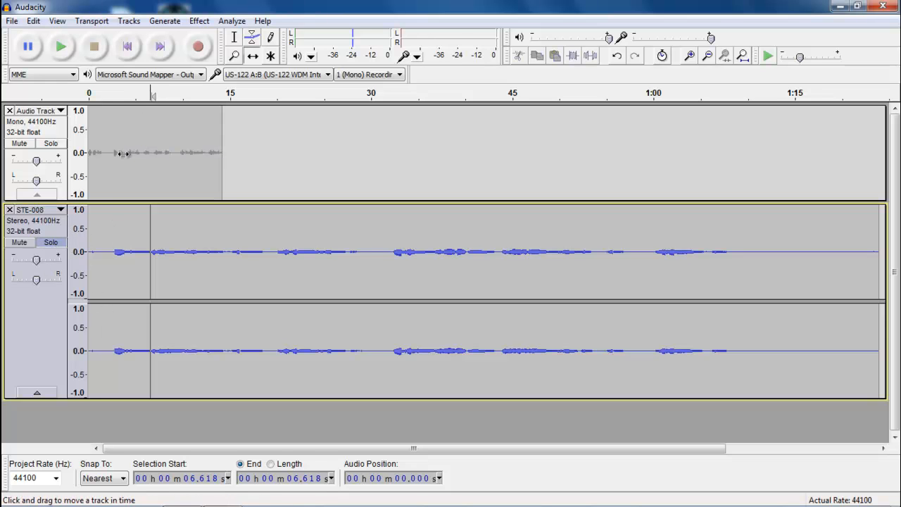
left_click(62, 48)
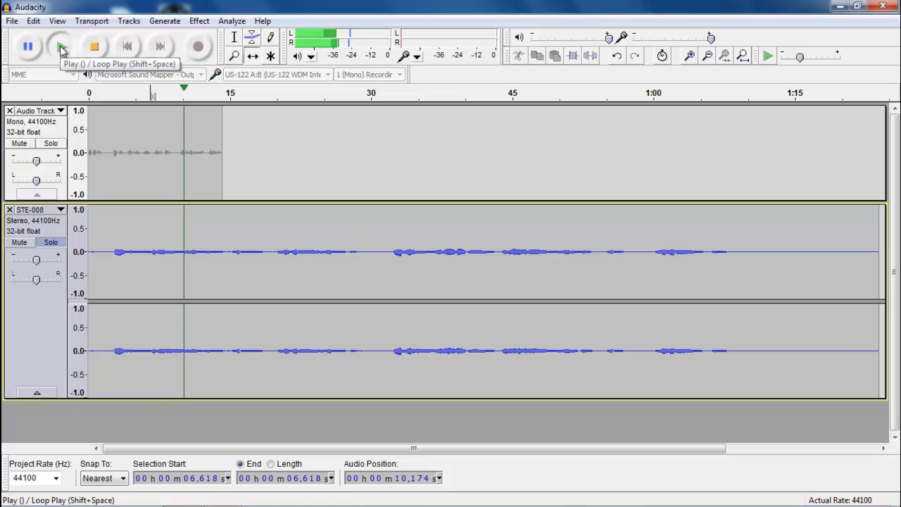
left_click(95, 54)
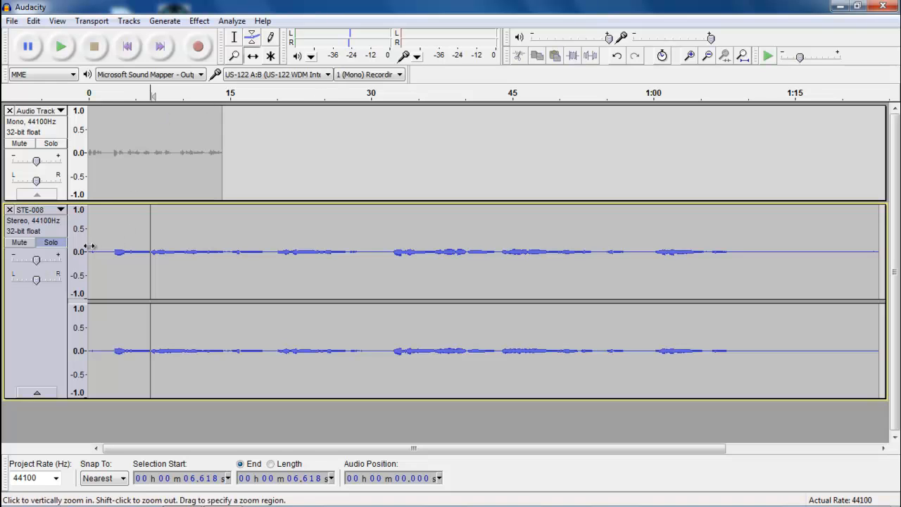
- Zoom in and select the quiet start of the music from about 1.6 s to 2.7 s
left_click(692, 57)
left_click(692, 56)
left_click(692, 57)
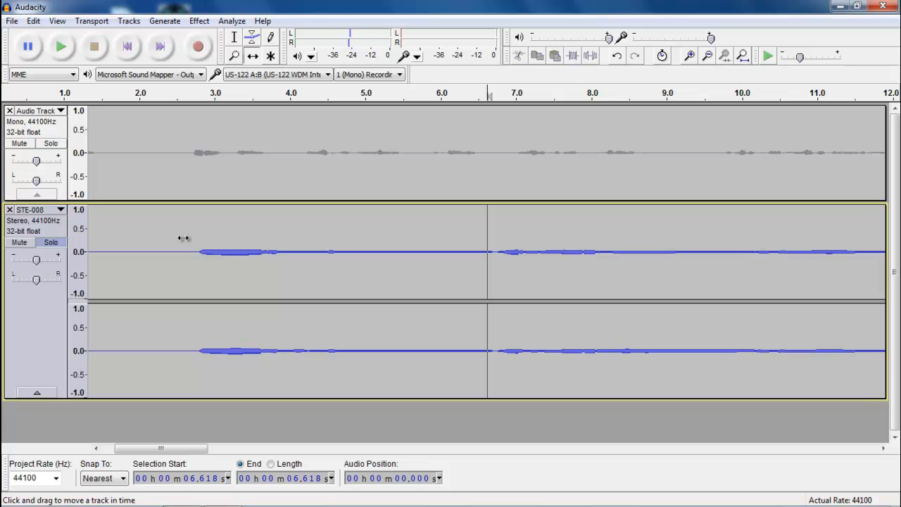
left_click(235, 37)
left_click_drag(190, 235, 91, 254)
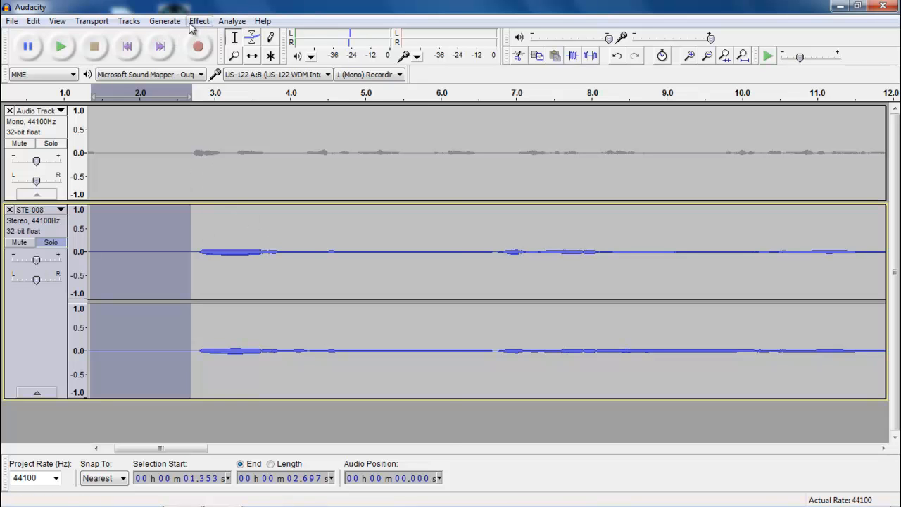
- Capture that noise profile, then select the music from 2.776 s to 28.562 s
left_click(199, 20)
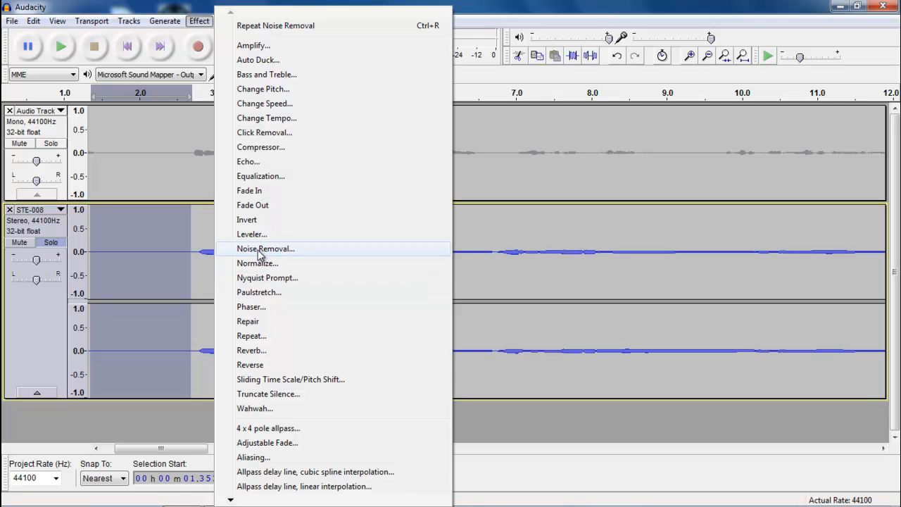
left_click(260, 250)
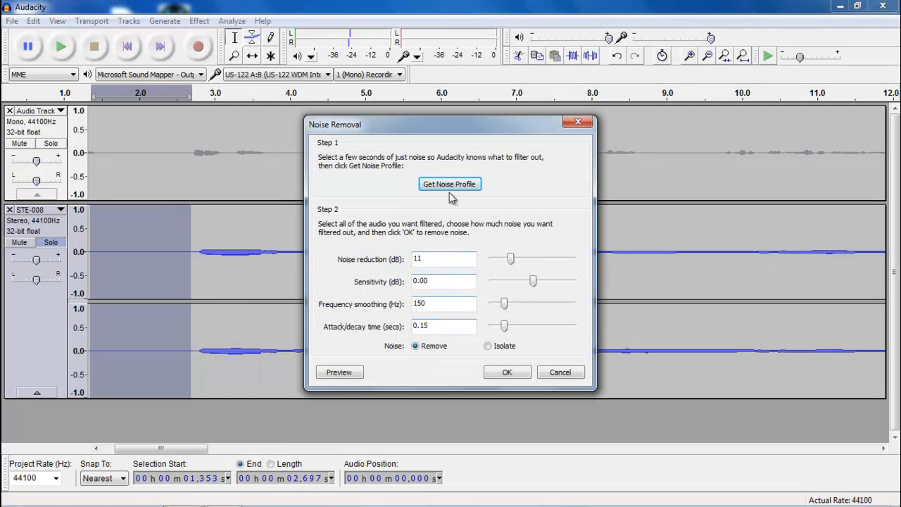
left_click(450, 185)
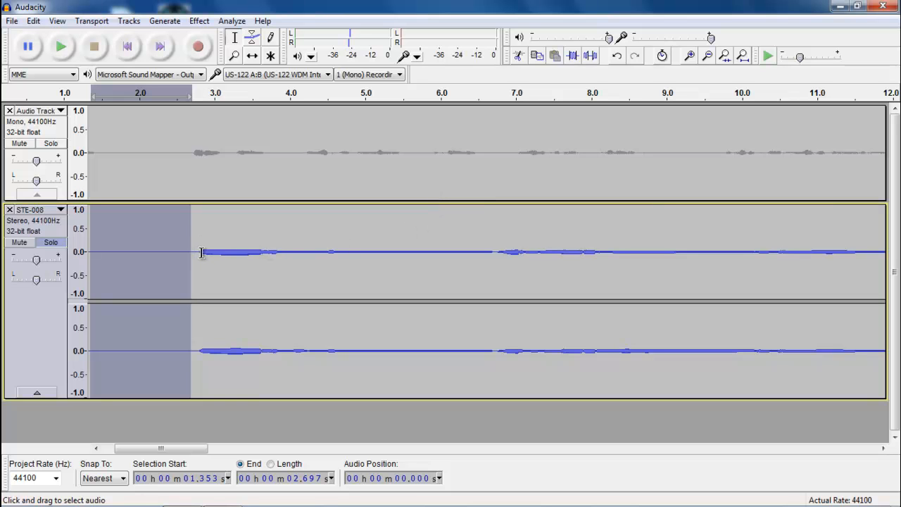
left_click_drag(198, 252, 602, 300)
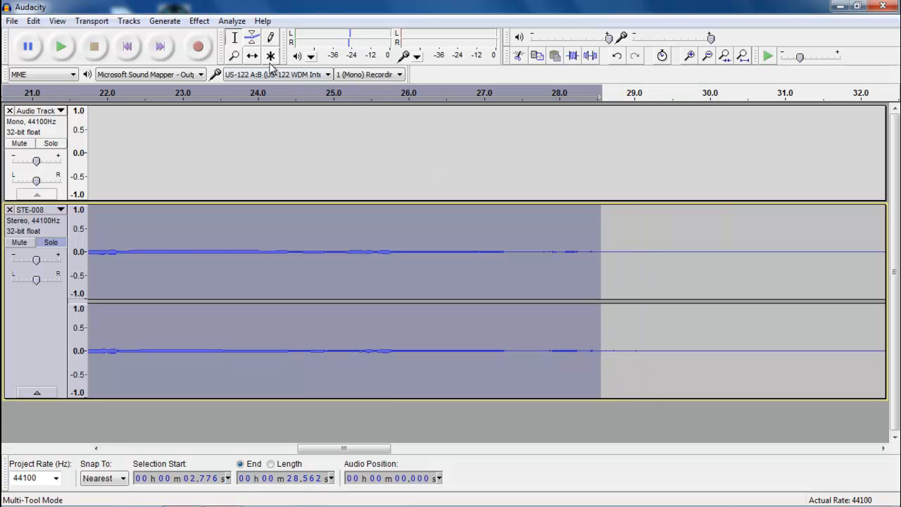
- Apply Noise Removal at 11 dB reduction to the STE-008 music from 2.776 to 28.562 s
left_click(198, 20)
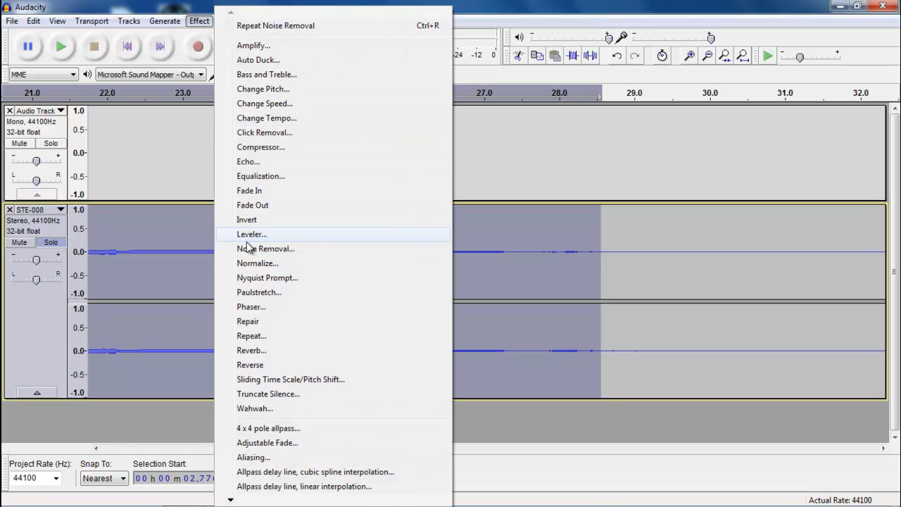
left_click(248, 253)
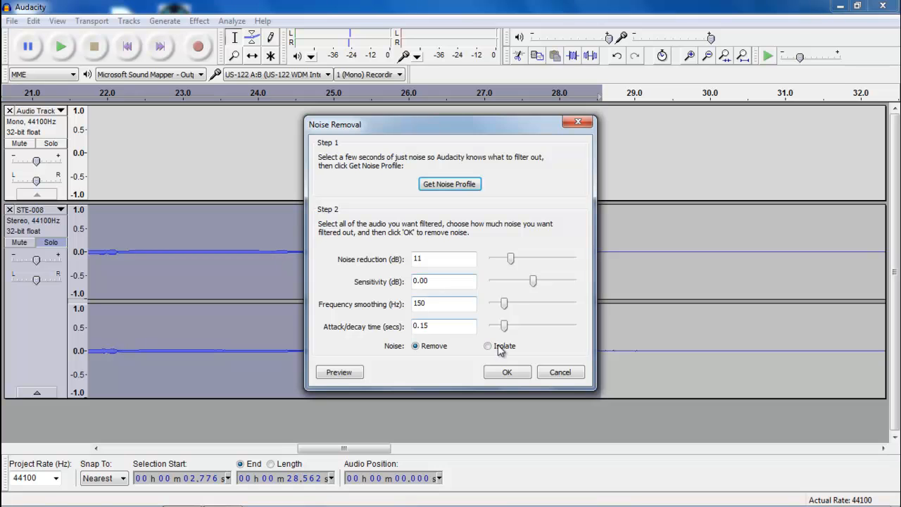
left_click(504, 377)
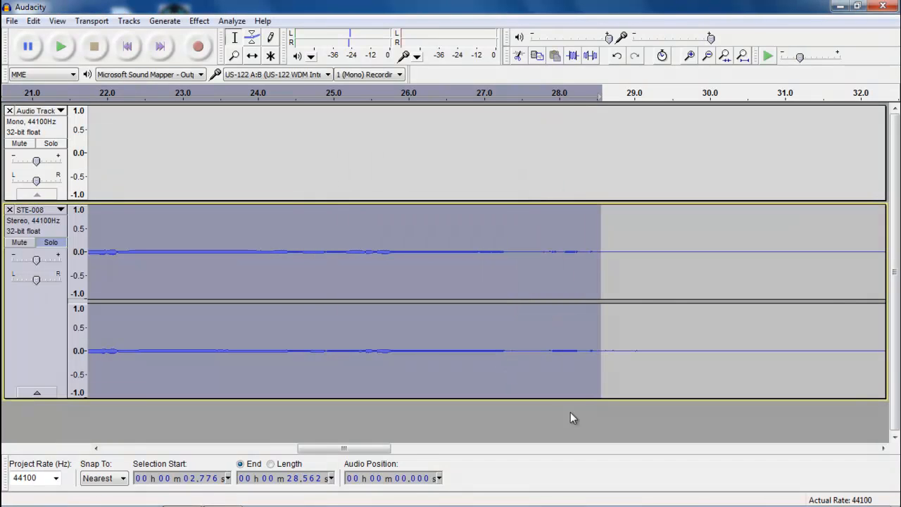
left_click_drag(377, 453, 193, 444)
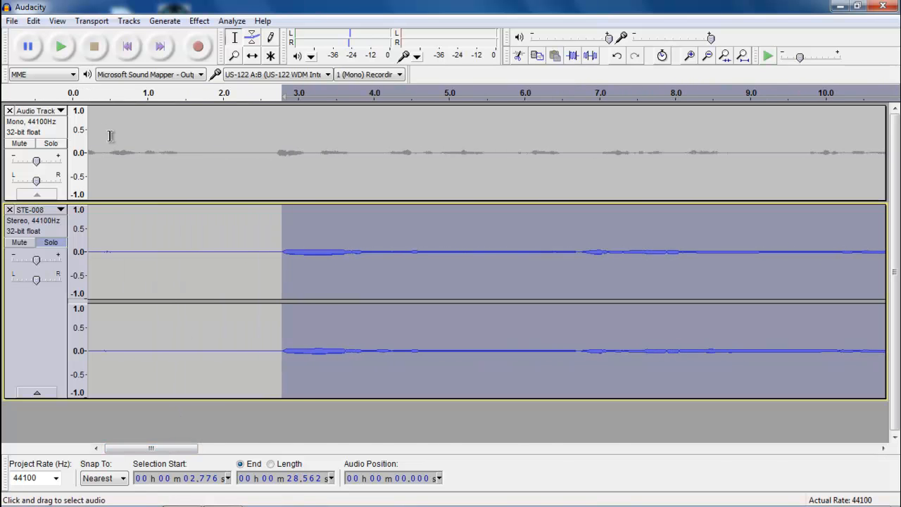
- Unsolo STE-008 and play voice and music together from about 0.96 s, then stop
left_click(110, 136)
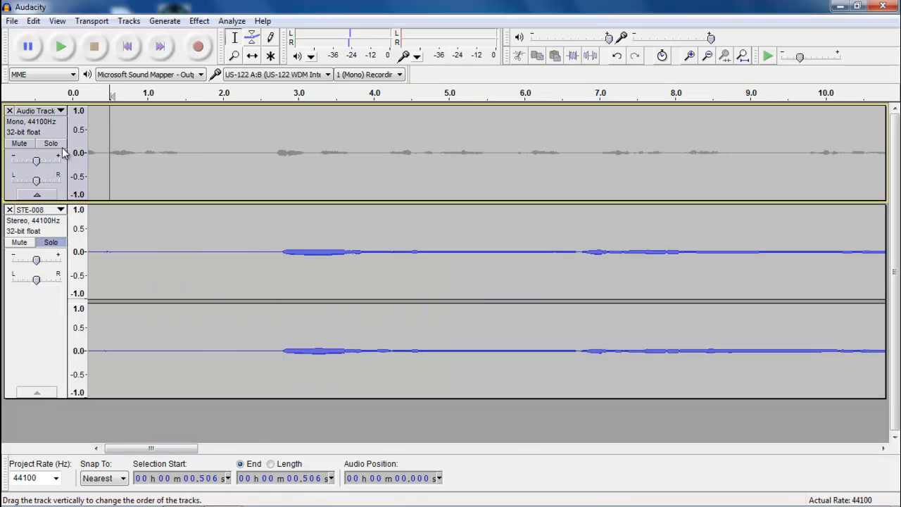
left_click(148, 224)
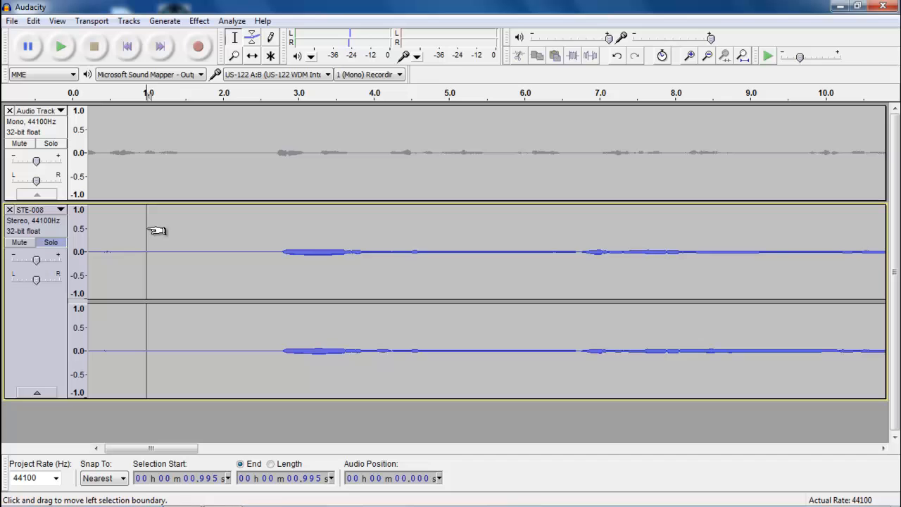
left_click(50, 243)
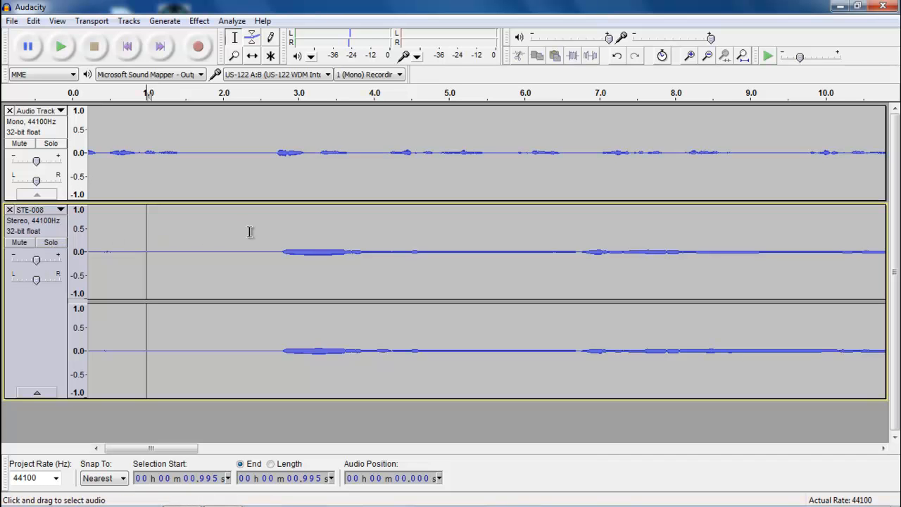
left_click(143, 113)
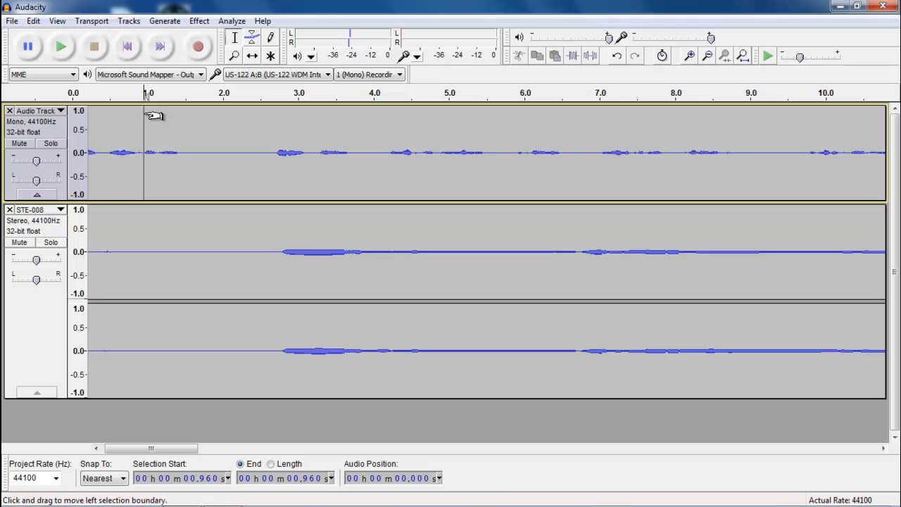
left_click(62, 49)
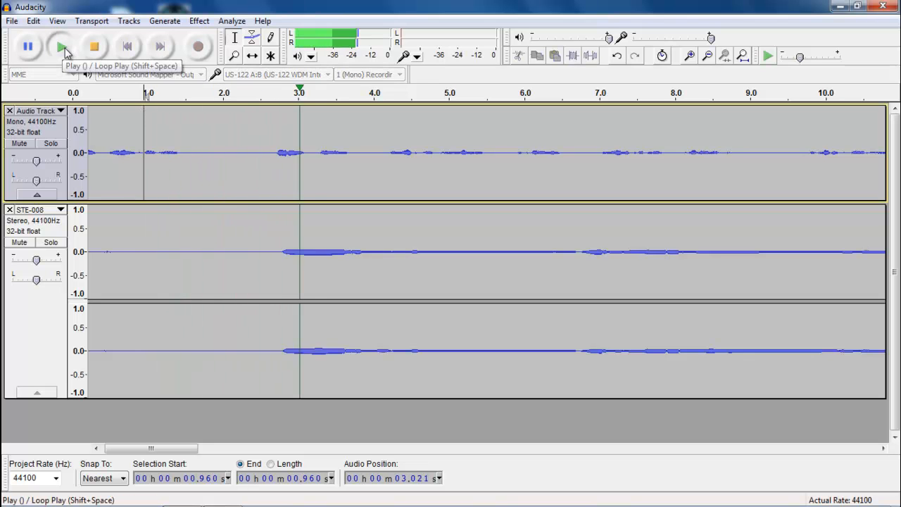
left_click(90, 56)
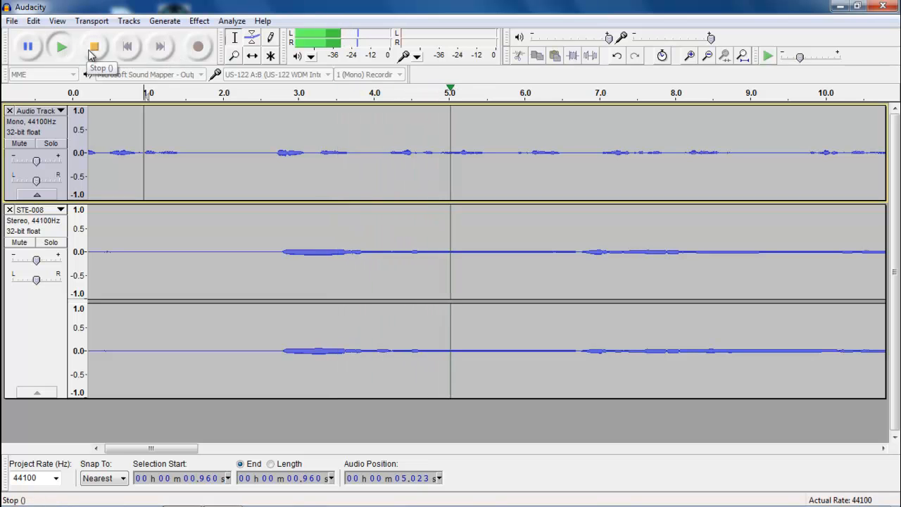
left_click(92, 49)
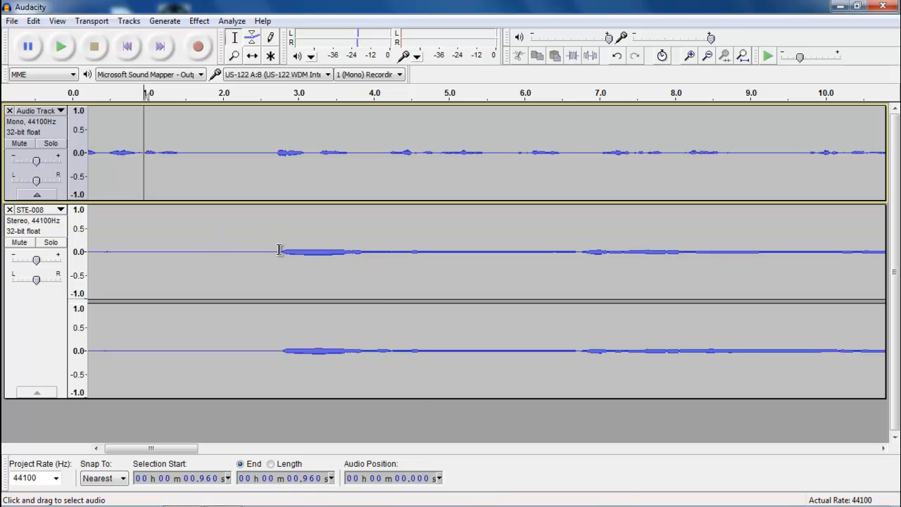
- Solo STE-008 again and select its music from 2.75 s to 28.545 s
left_click(52, 243)
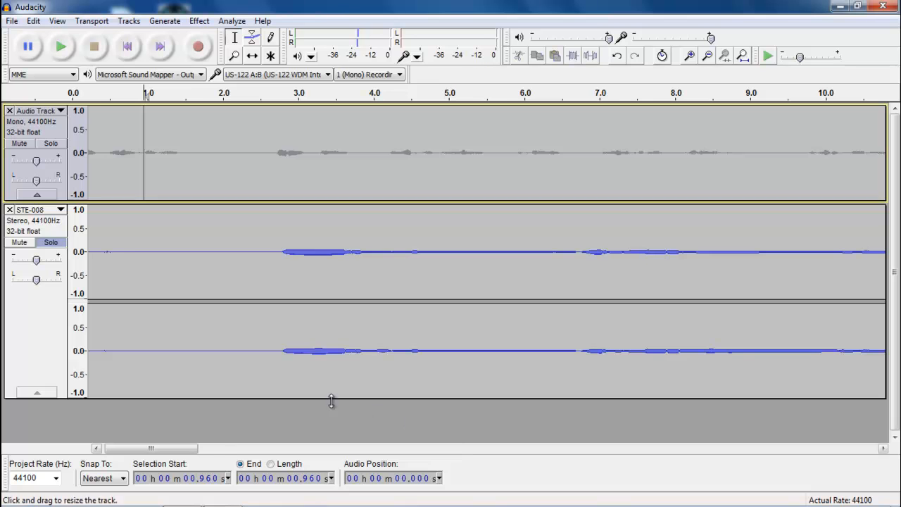
left_click_drag(190, 448, 177, 444)
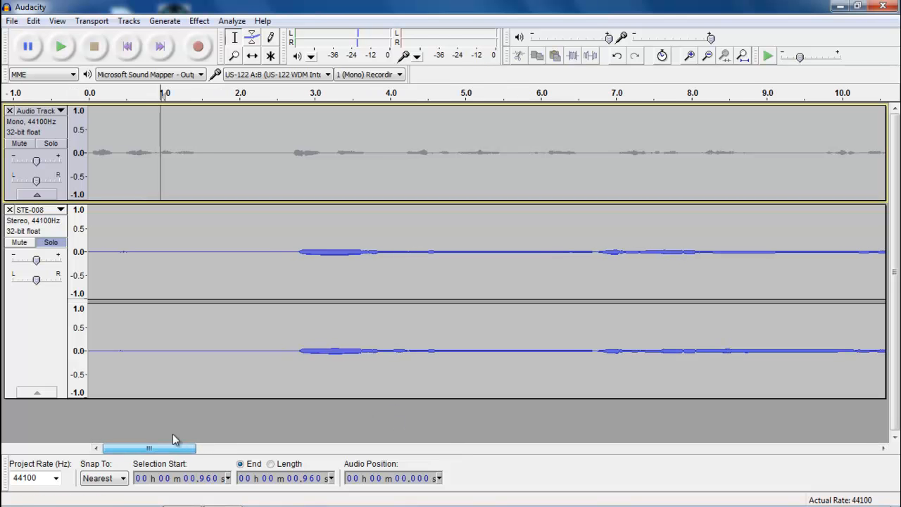
left_click(297, 248)
left_click_drag(297, 248, 602, 242)
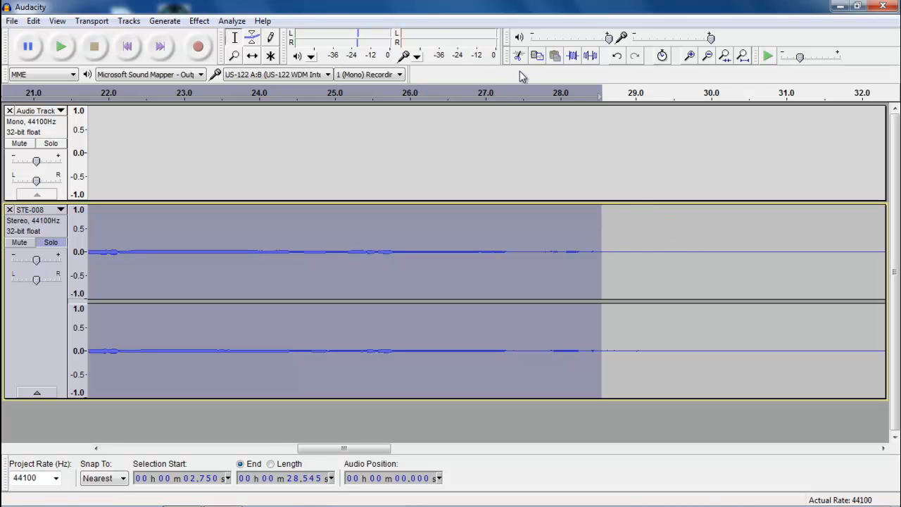
- Trim STE-008 to the 2.75–28.545 s selection and zoom out twice to see both clips
left_click(573, 60)
left_click_drag(660, 450, 191, 451)
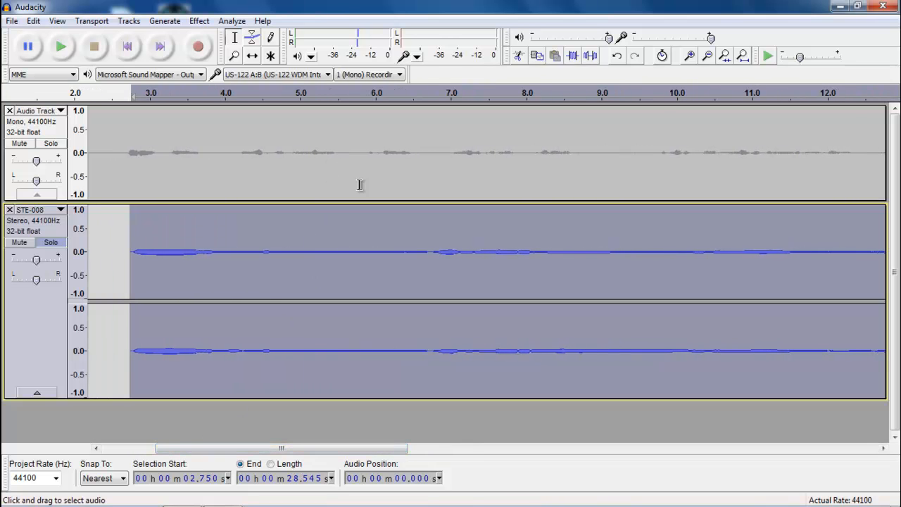
left_click(708, 57)
left_click(708, 57)
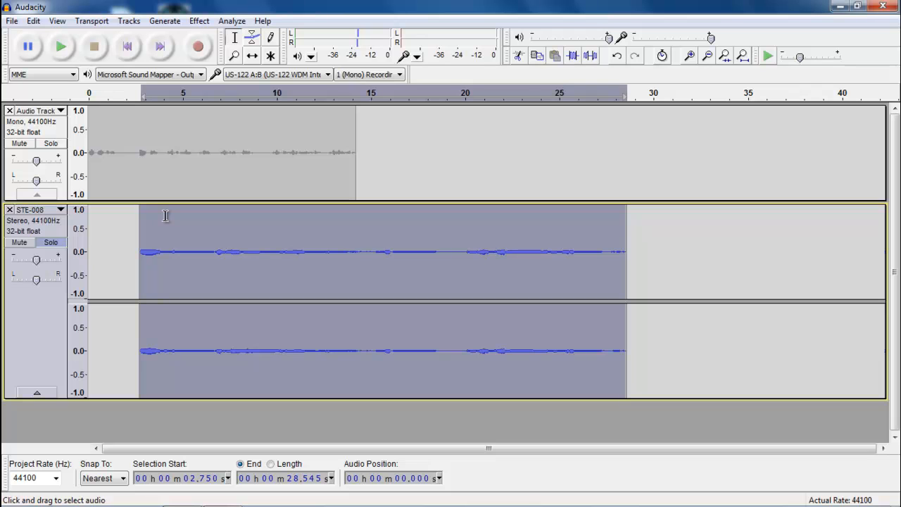
- Time-shift the STE-008 clip to start near 14.2 s, unsolo it, and play both tracks
left_click(251, 57)
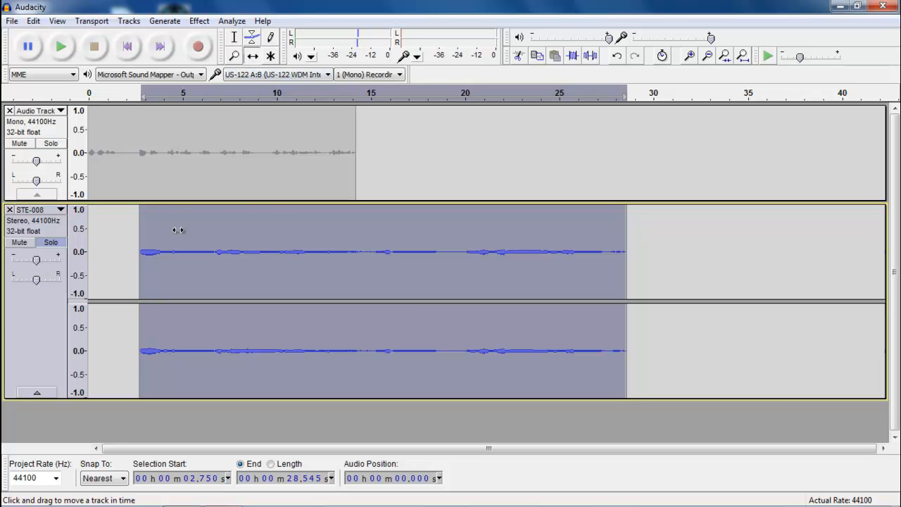
left_click_drag(150, 238, 363, 243)
left_click(287, 132)
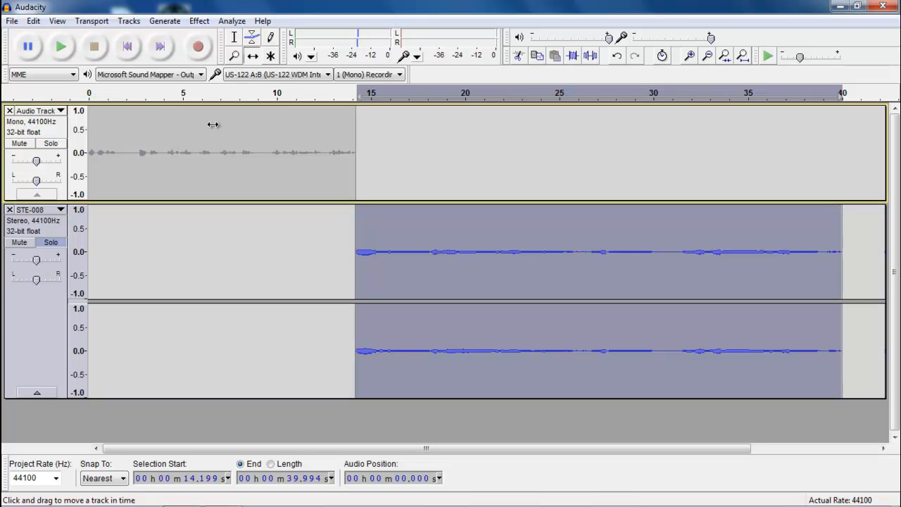
left_click(52, 244)
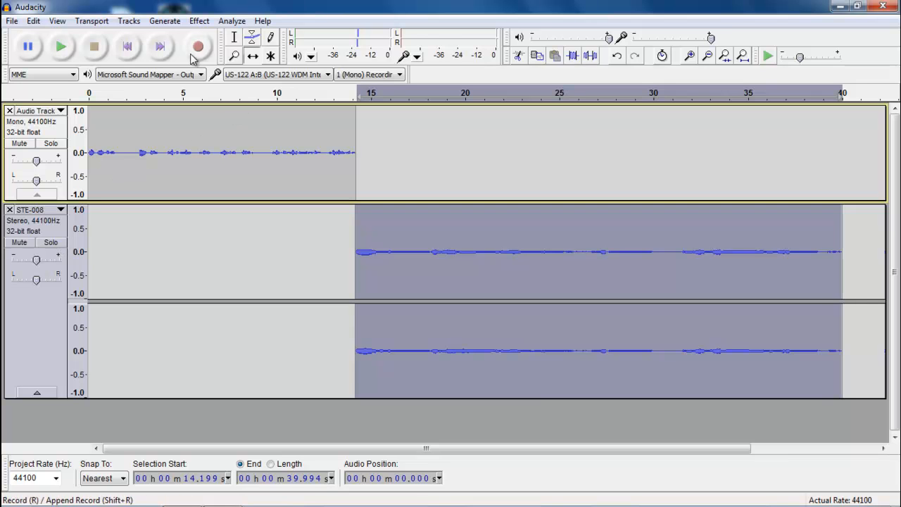
left_click(321, 94)
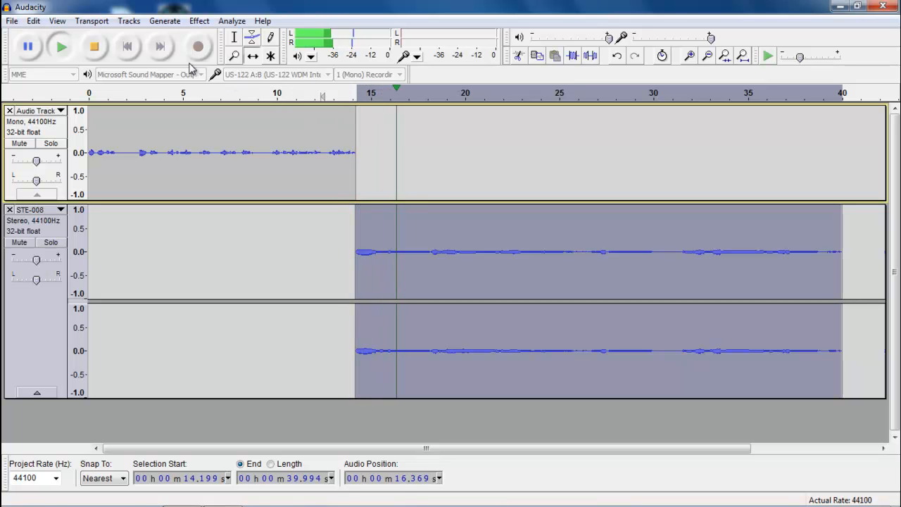
left_click(102, 53)
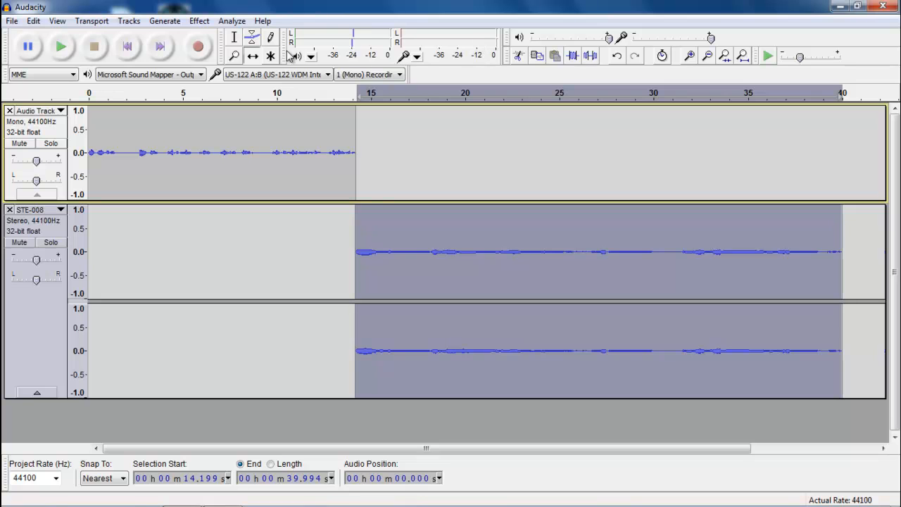
- Nudge the STE-008 clip to begin near 14.7 s, check the transition, and select all
left_click_drag(379, 212, 389, 215)
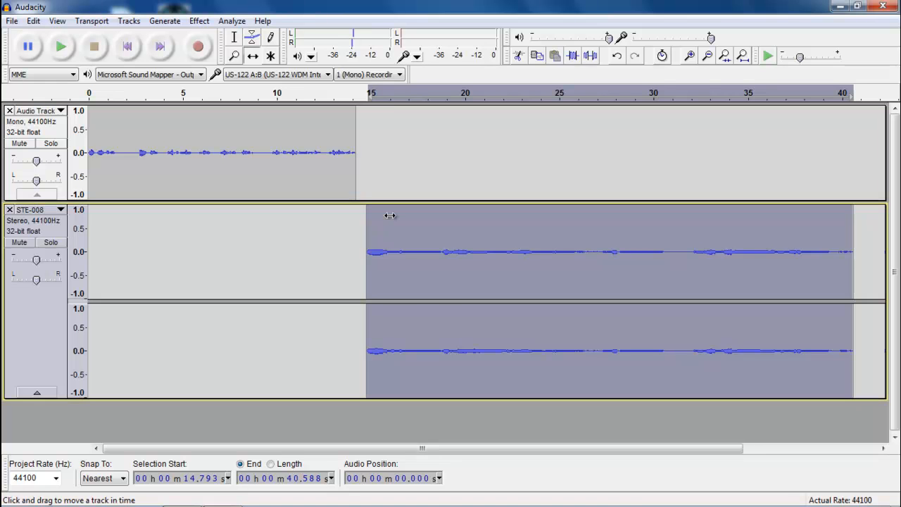
left_click(305, 118)
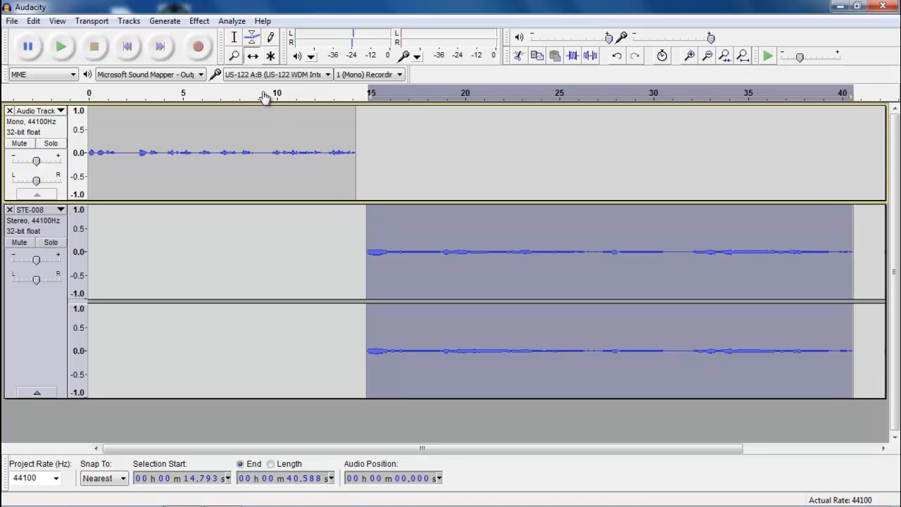
left_click(314, 95)
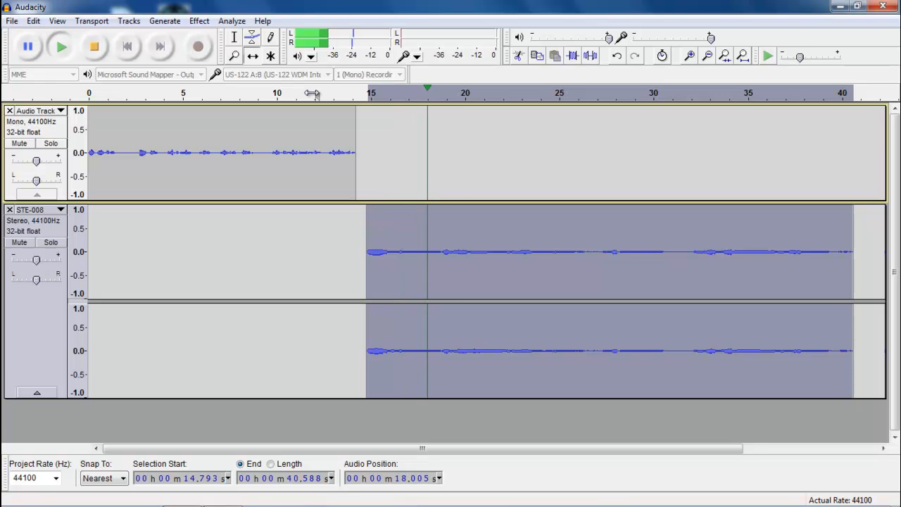
left_click(102, 51)
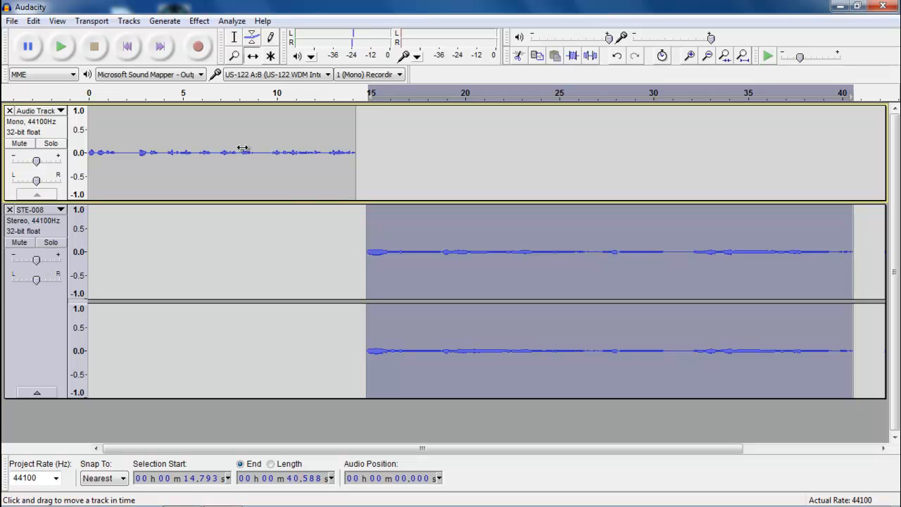
left_click_drag(420, 266, 420, 277)
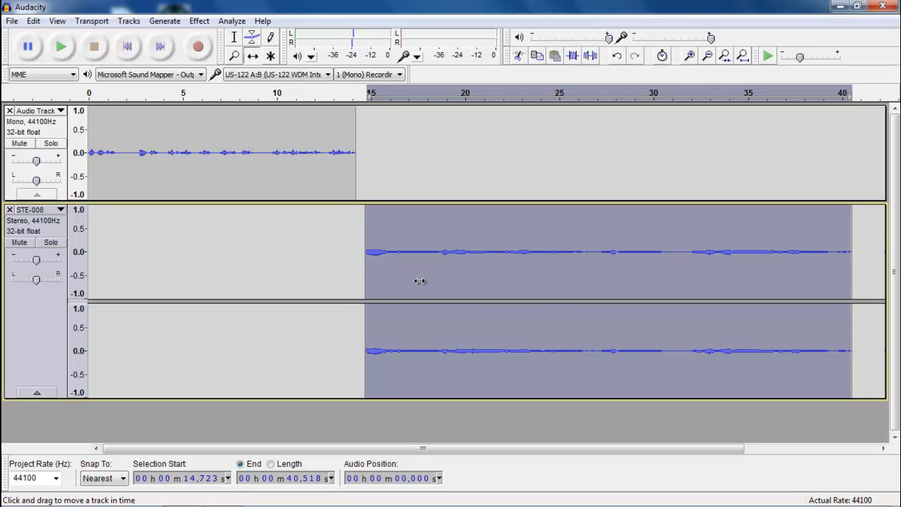
key("ctrl+a")
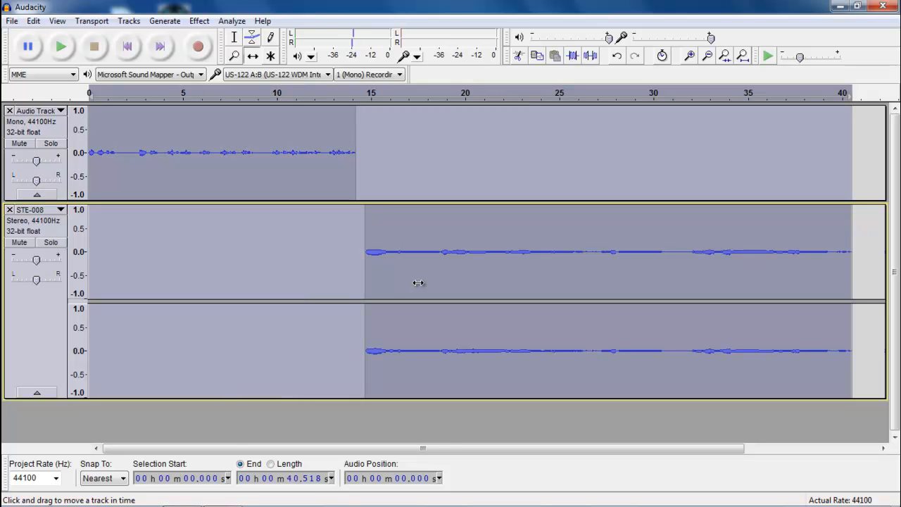
- Normalize both tracks to -2.0 dB with DC offset removal, then nudge the music slightly later
left_click(200, 22)
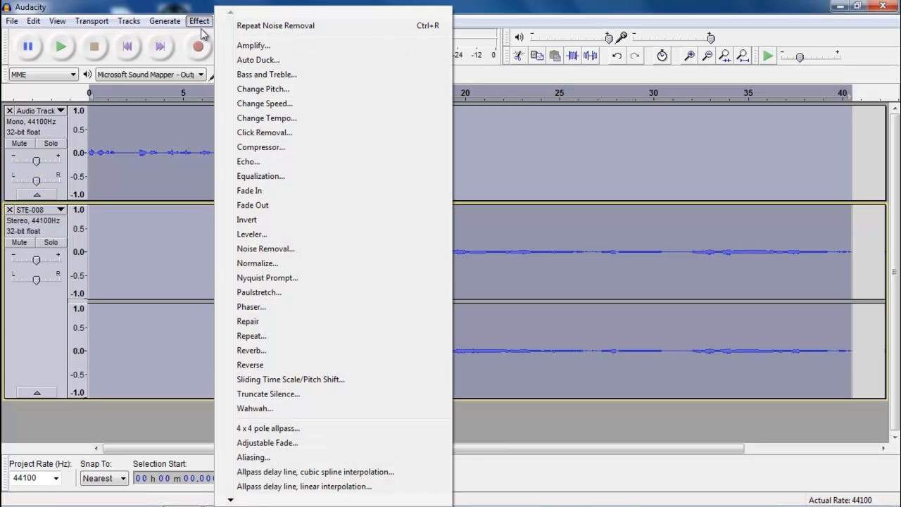
left_click(280, 263)
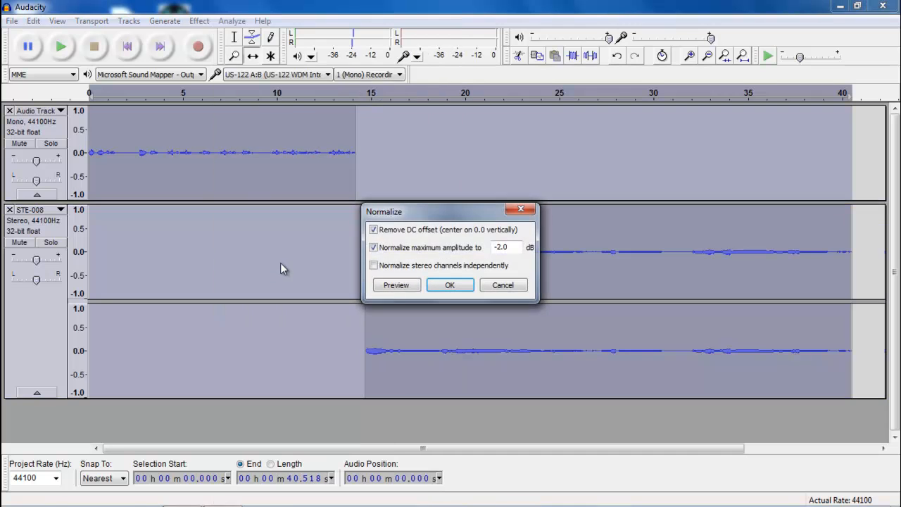
left_click(450, 286)
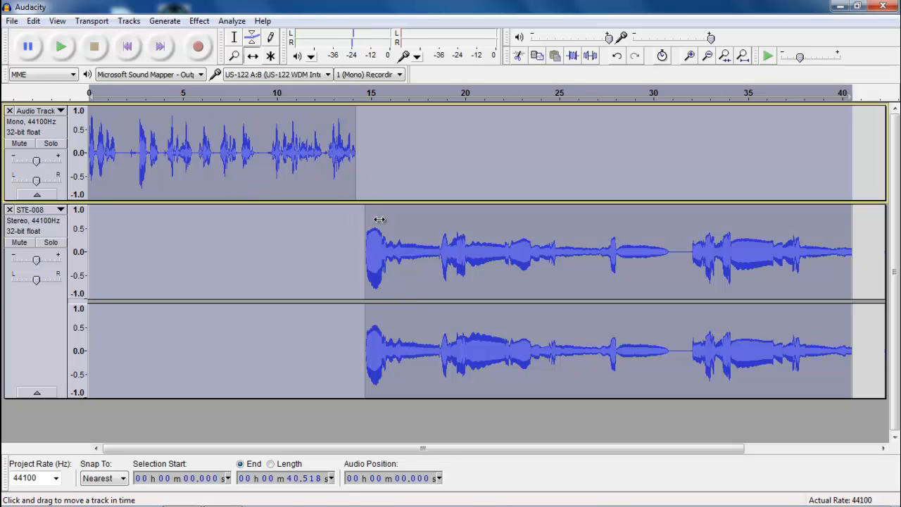
left_click_drag(380, 220, 380, 220)
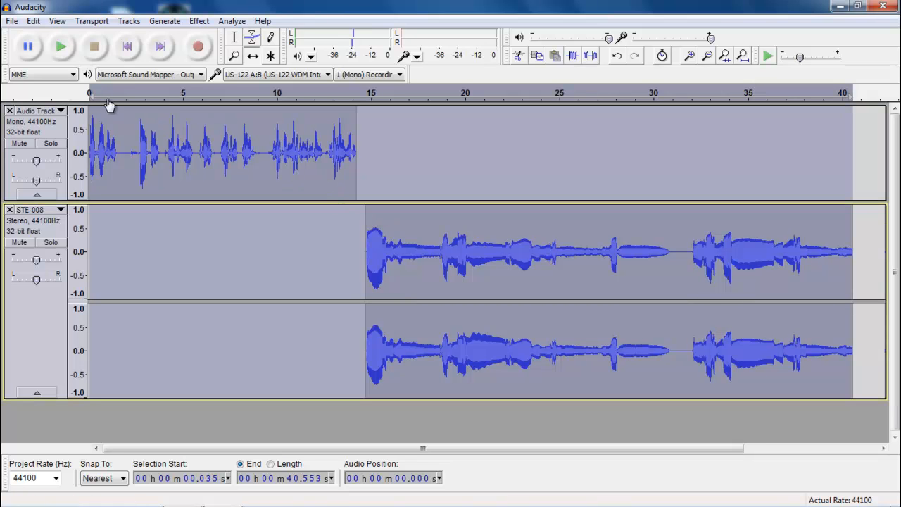
left_click(64, 50)
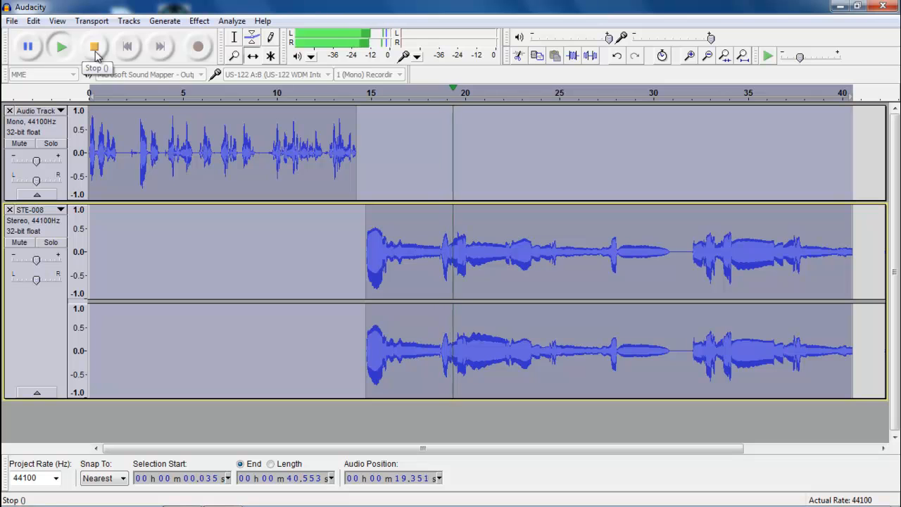
left_click(96, 51)
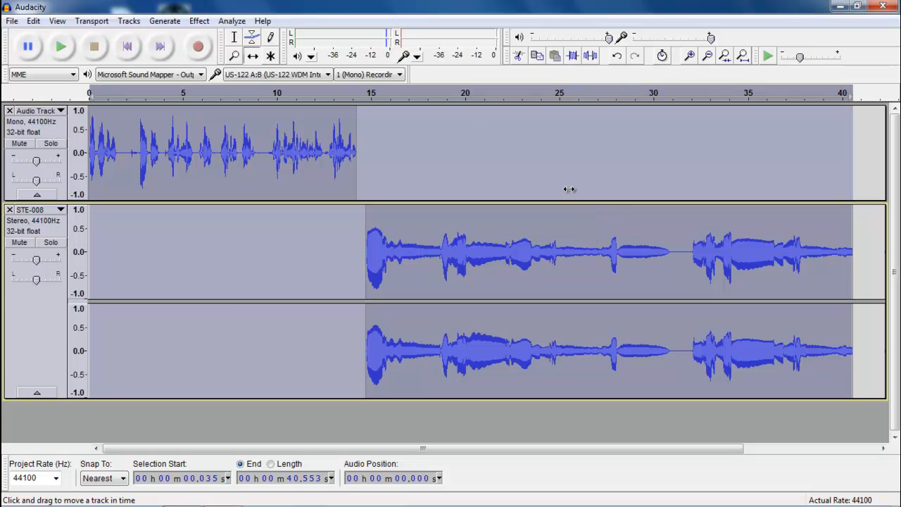
- Solo STE-008, delete its music from 28.248 s onward, and select 25.559–28.283 s
left_click(49, 243)
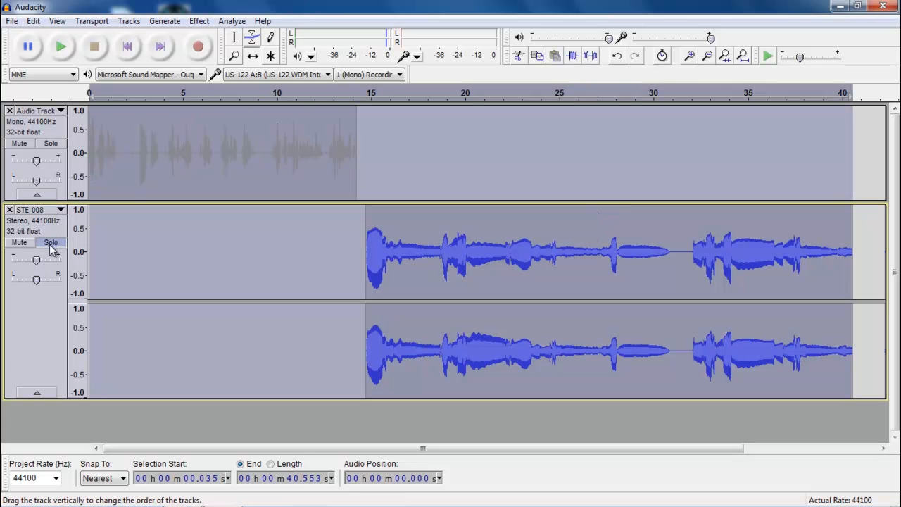
left_click(235, 37)
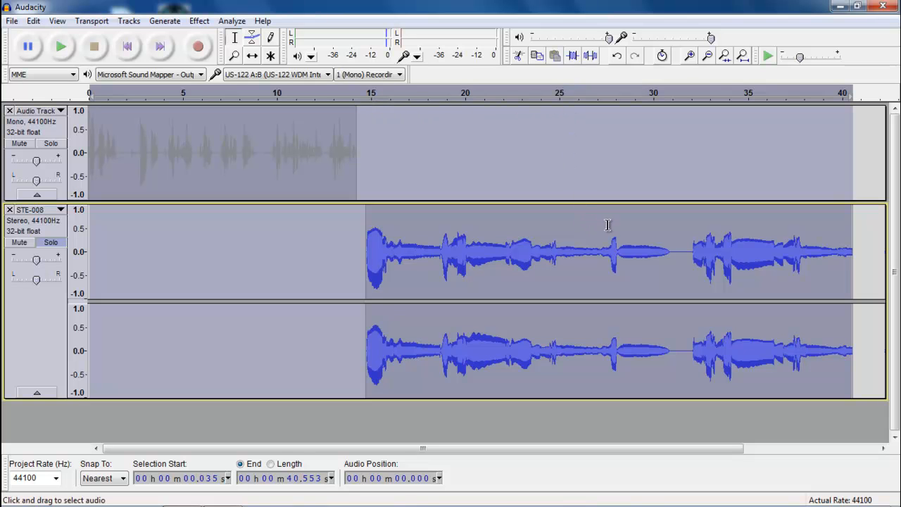
left_click_drag(615, 224, 851, 253)
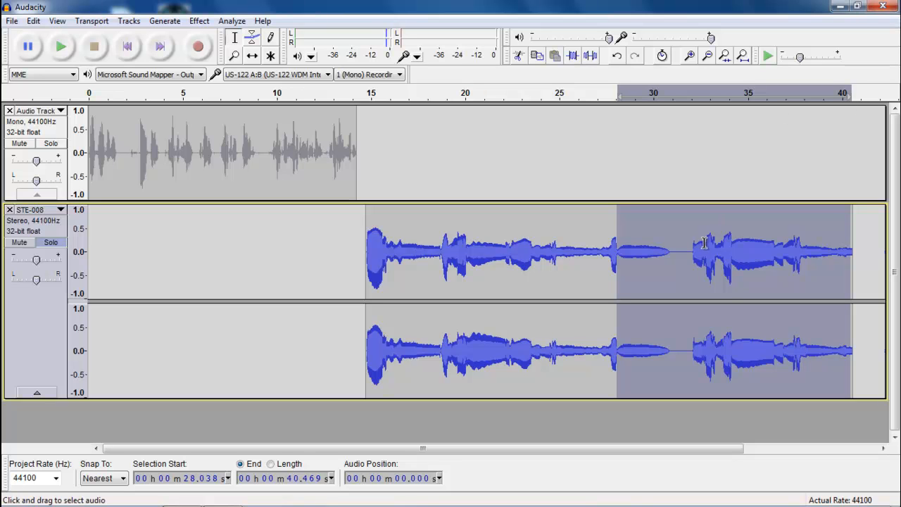
left_click(660, 235)
left_click_drag(620, 240, 860, 271)
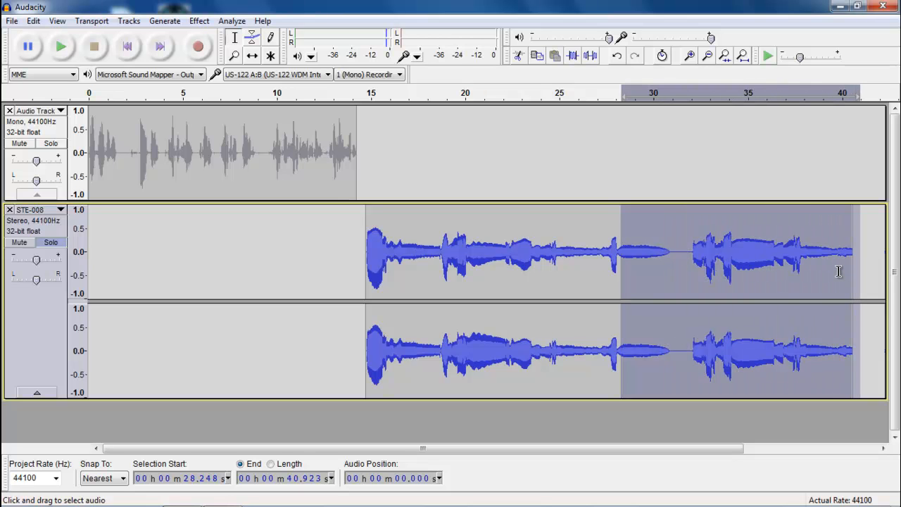
key("Delete")
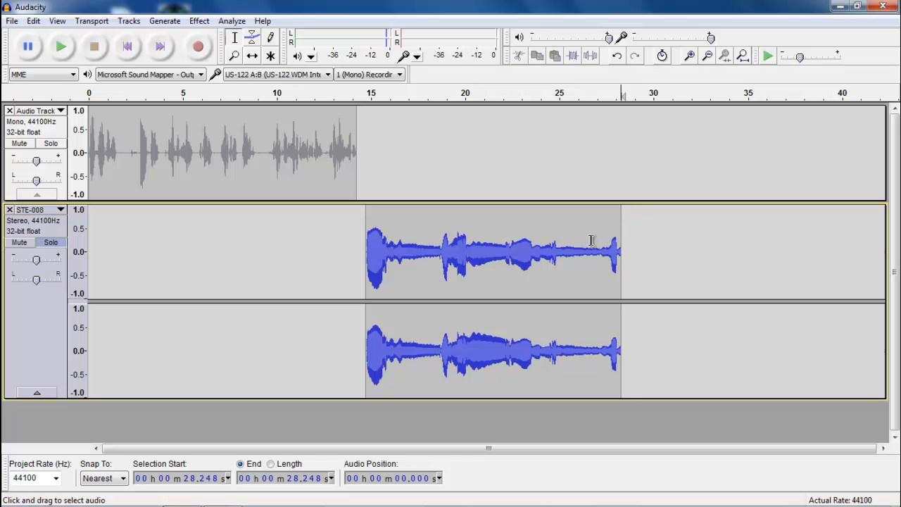
left_click(569, 228)
left_click_drag(570, 228, 621, 238)
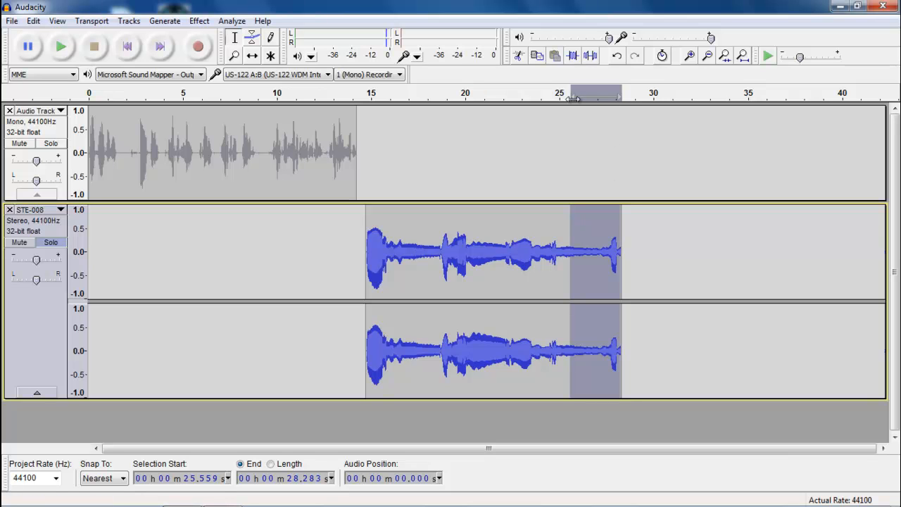
- Apply Fade Out to the 25.559–28.283 s music and play from 22.207 s to check it
left_click(200, 22)
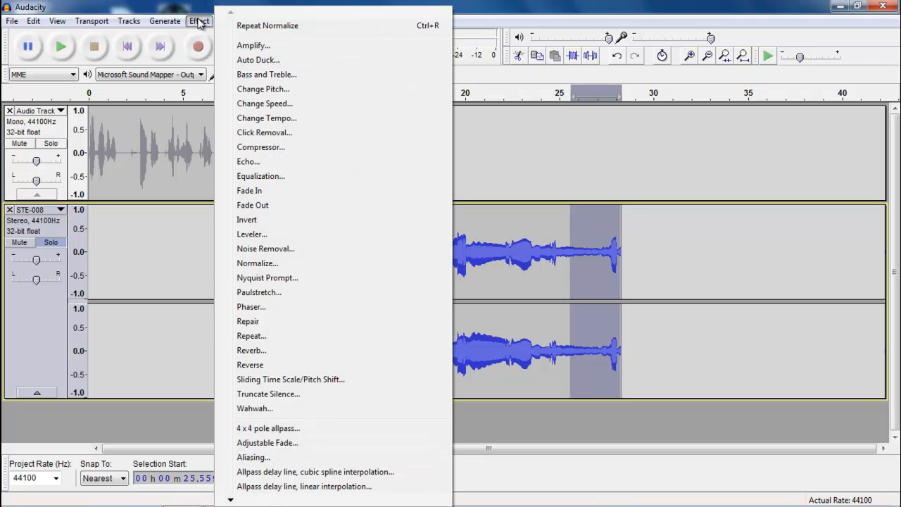
left_click(256, 205)
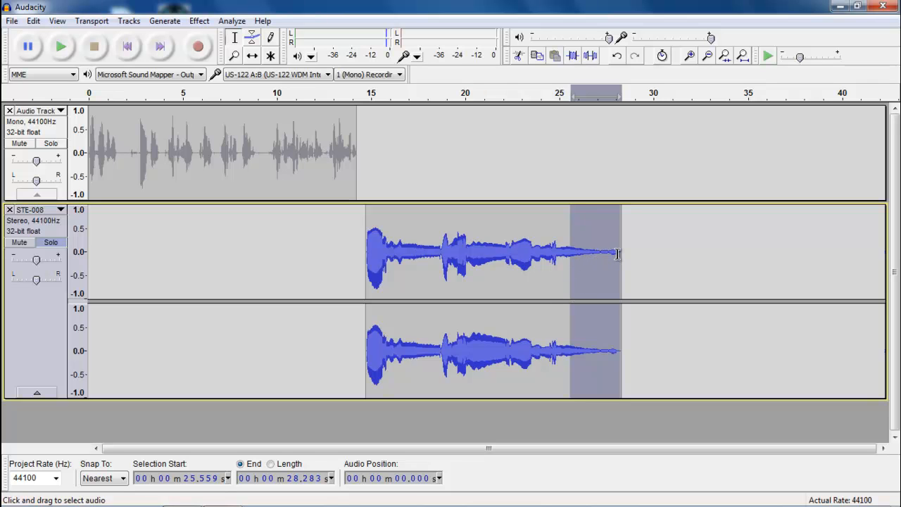
left_click(506, 221)
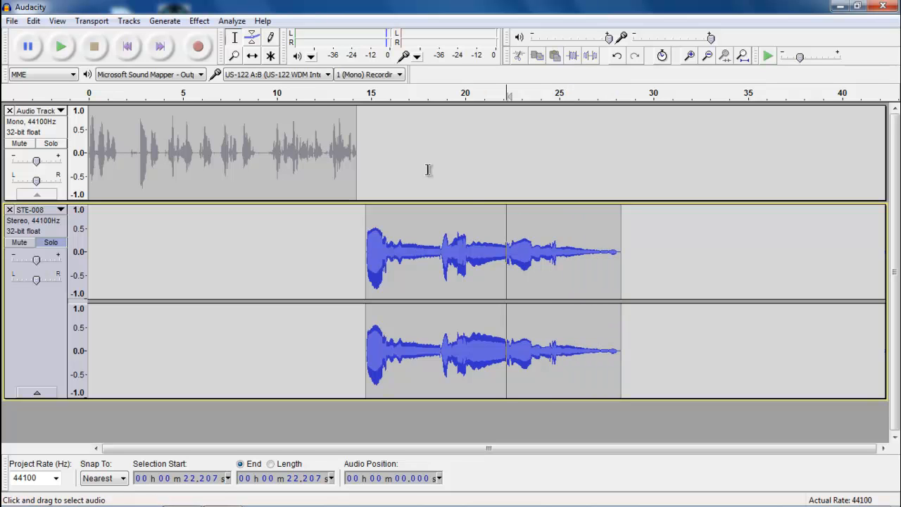
left_click(68, 53)
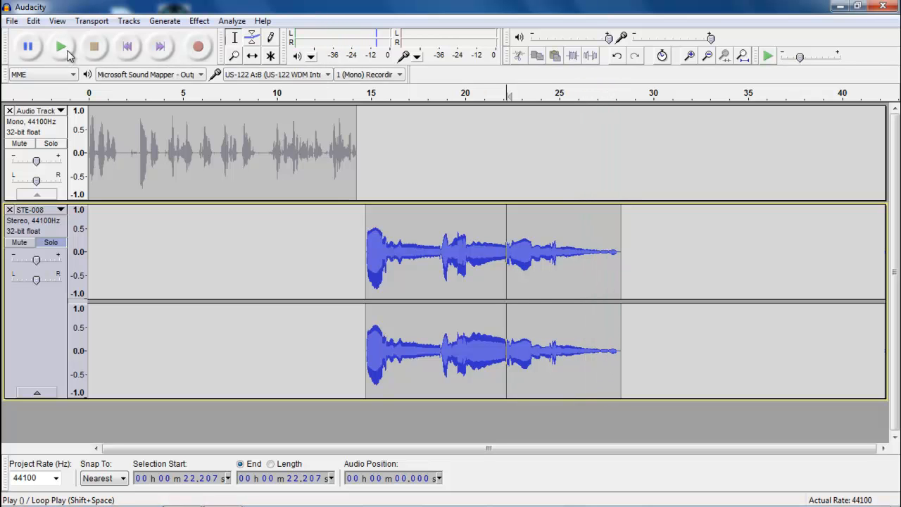
- Apply Fade Out again to the music's last half-second and listen from 24.721 s
left_click_drag(604, 249, 619, 249)
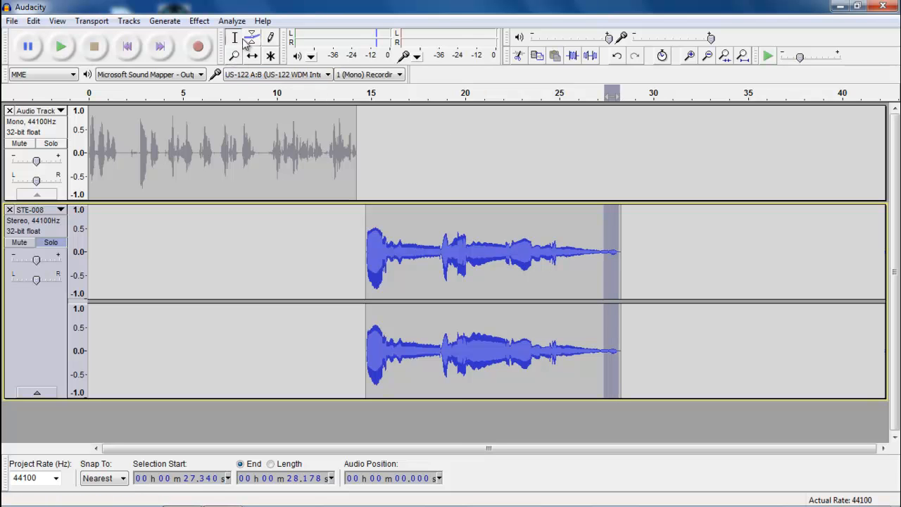
left_click(200, 22)
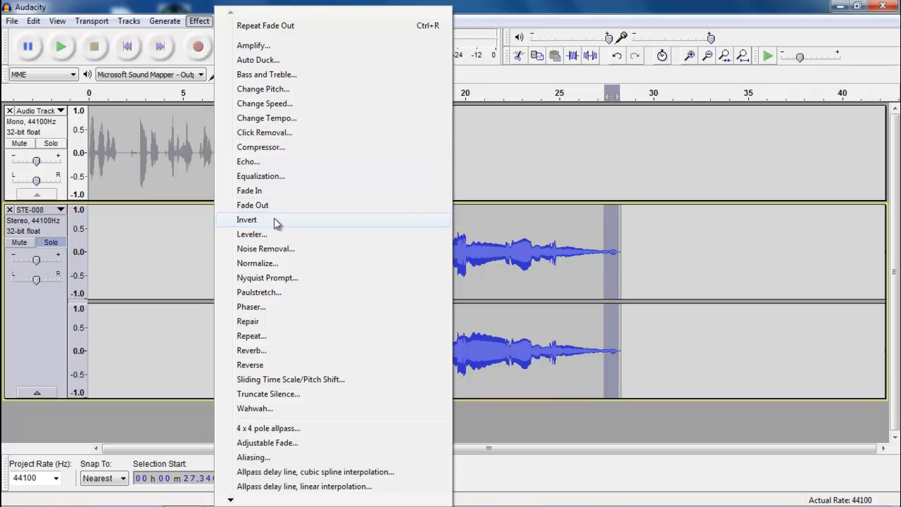
left_click(281, 205)
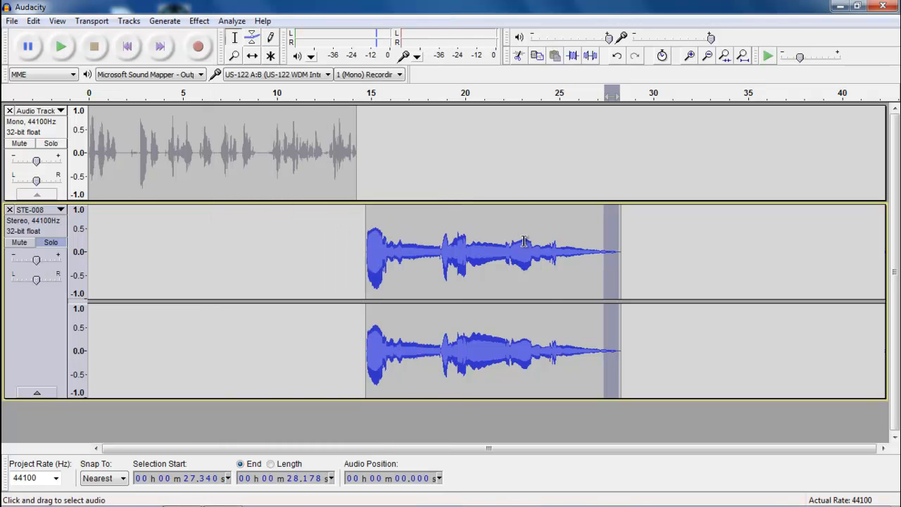
left_click(557, 221)
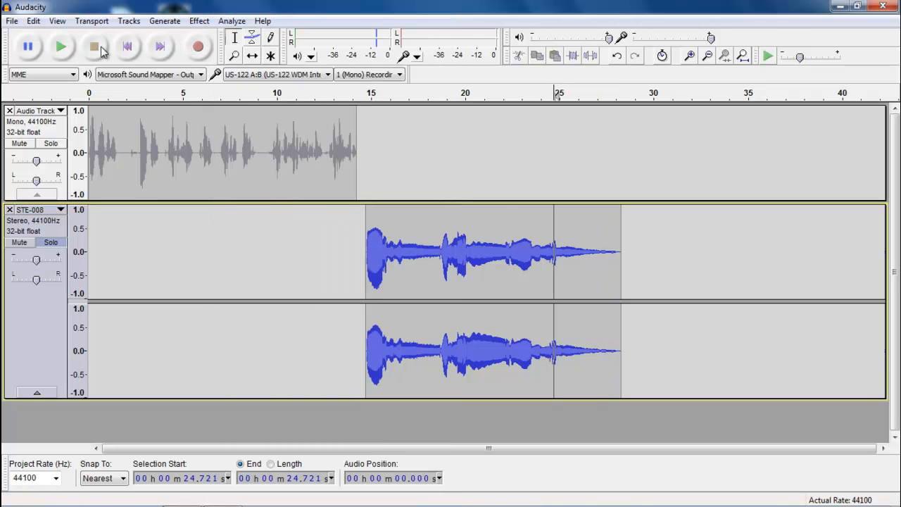
left_click(67, 54)
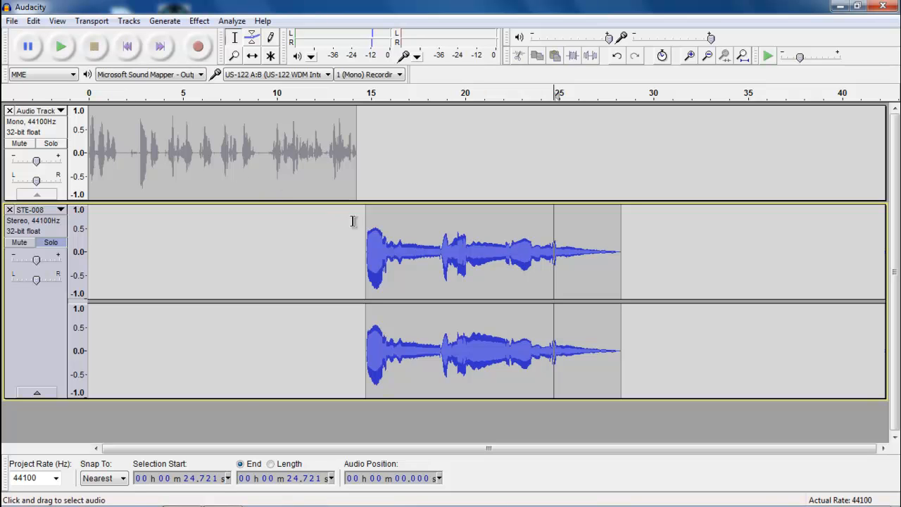
- Unsolo the music and play the voice-to-music transition from about 12.3 s
left_click(322, 155)
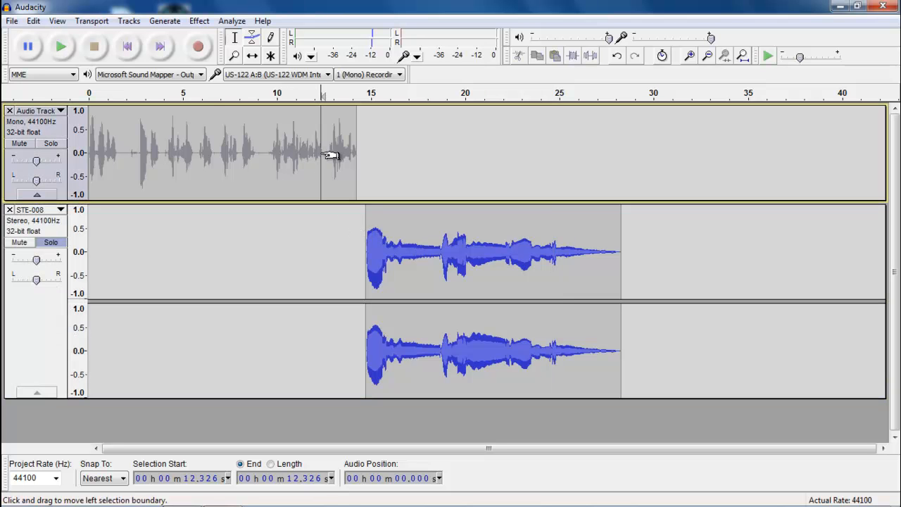
left_click(70, 56)
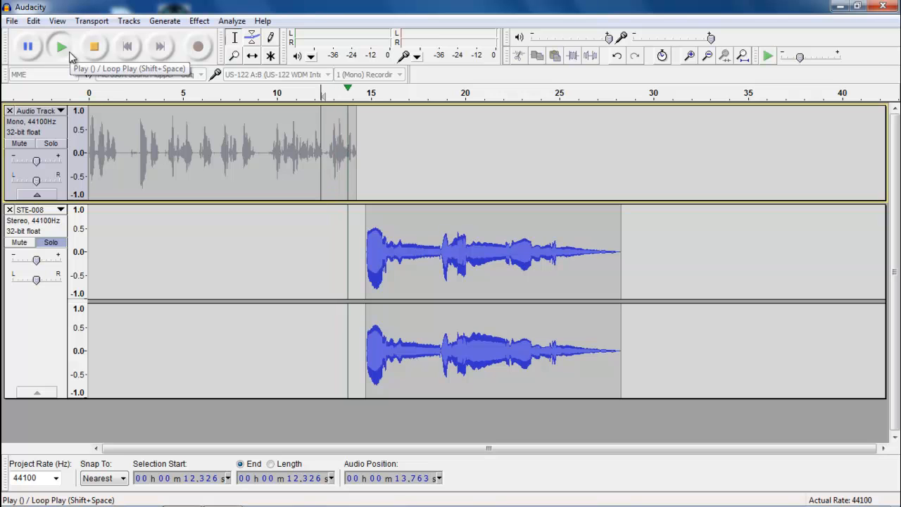
left_click(94, 47)
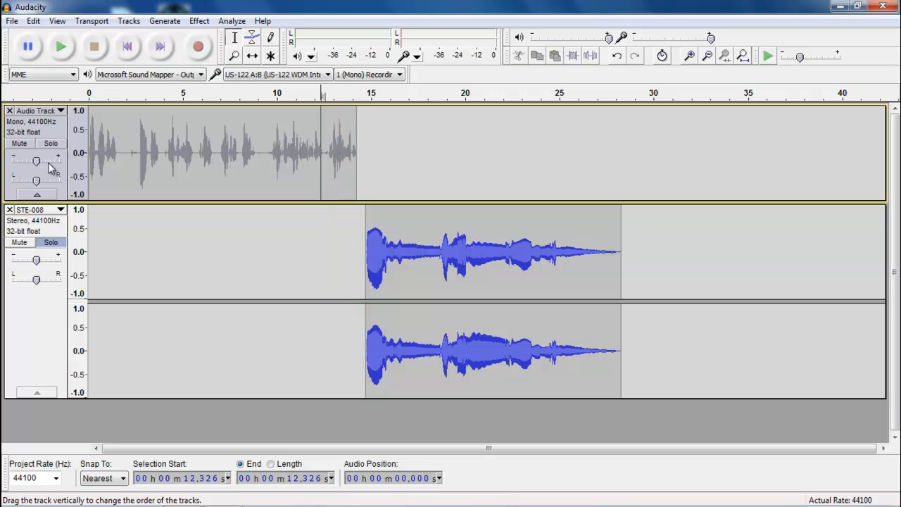
left_click(51, 243)
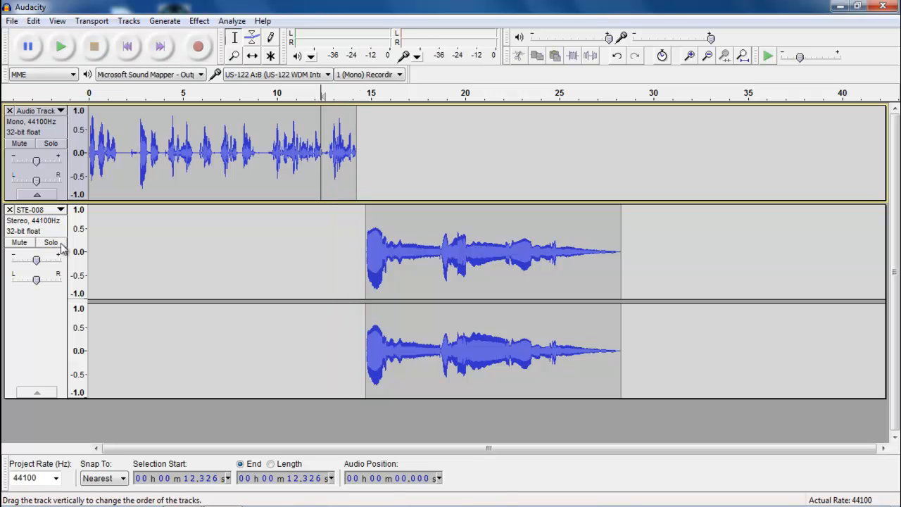
left_click(63, 48)
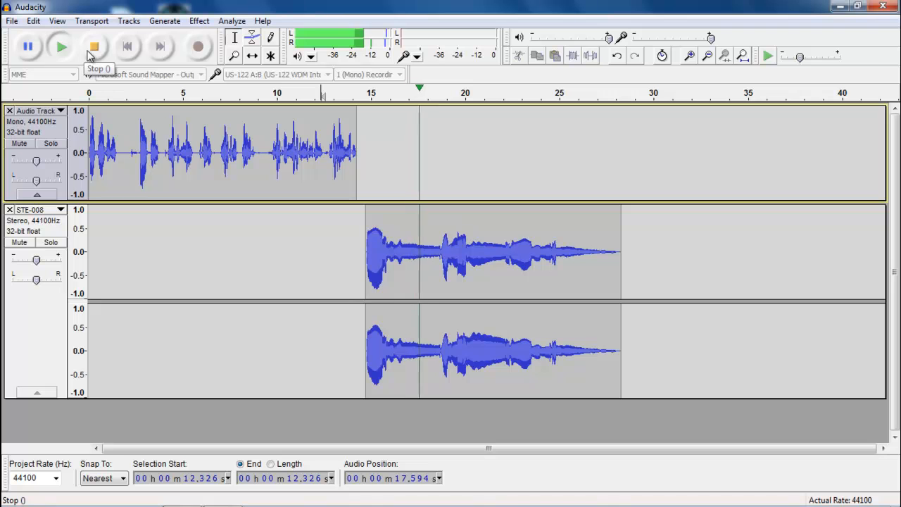
left_click(94, 48)
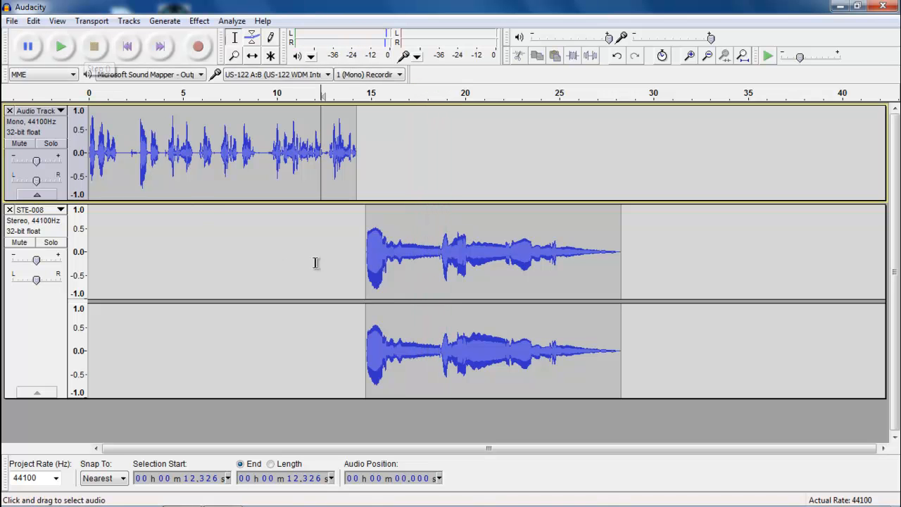
- Apply Fade In to the music from 14.525 to 15.468 s, then clear the selection
left_click_drag(363, 238, 380, 235)
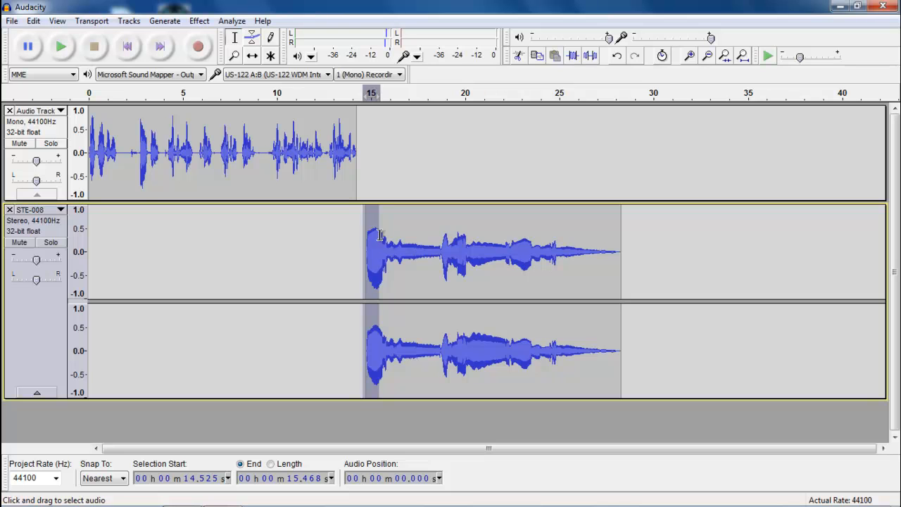
left_click(209, 27)
left_click(258, 193)
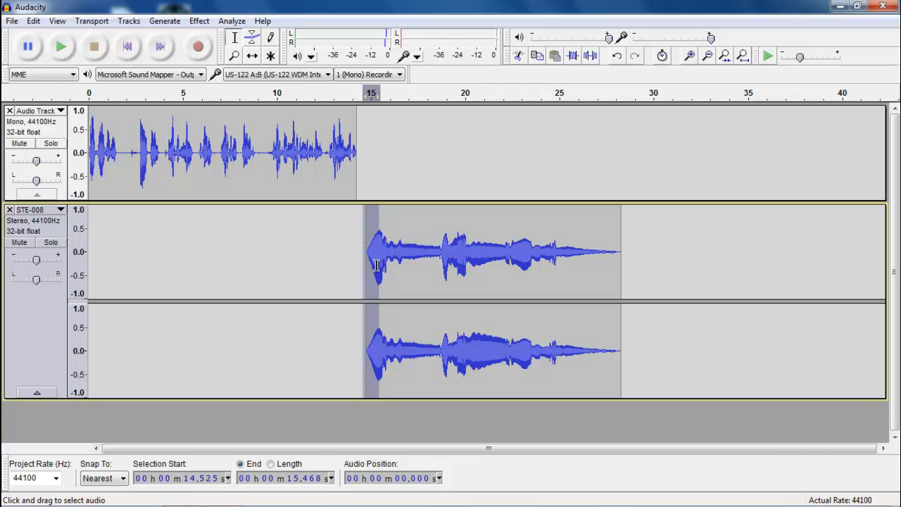
left_click(311, 146)
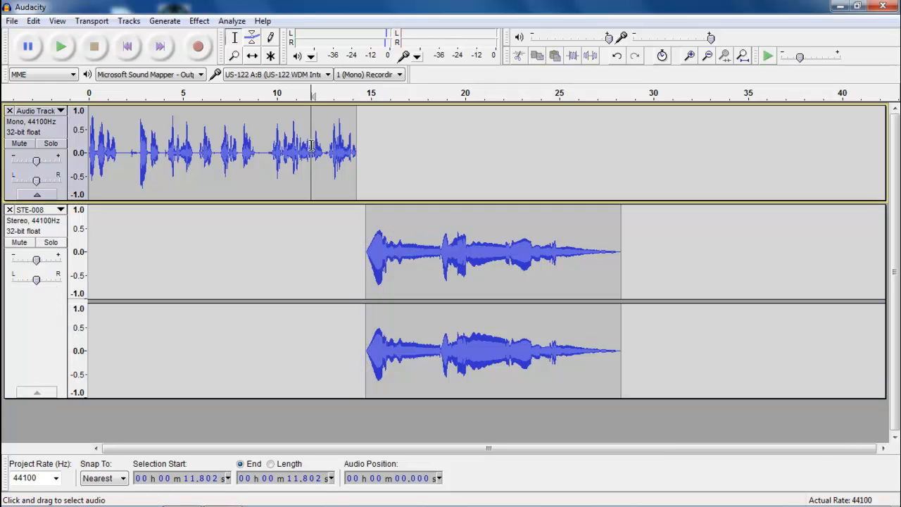
left_click(50, 242)
left_click(52, 243)
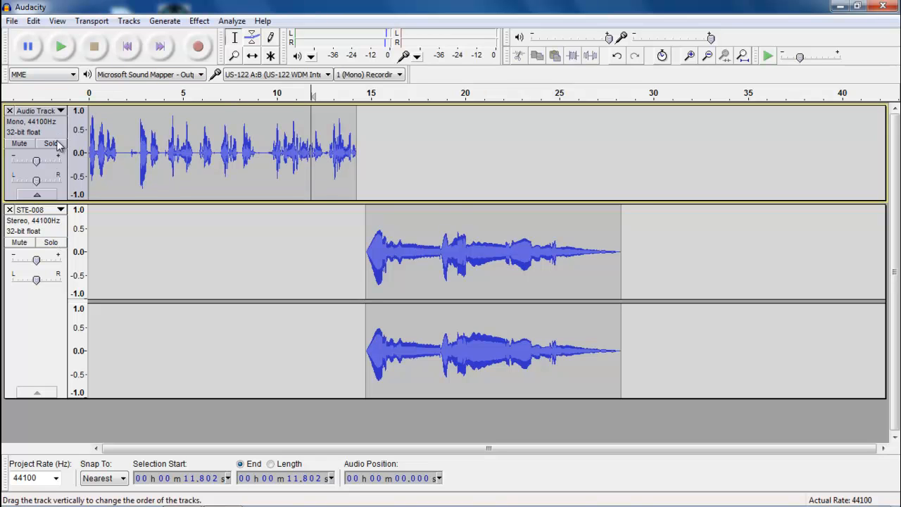
left_click(61, 47)
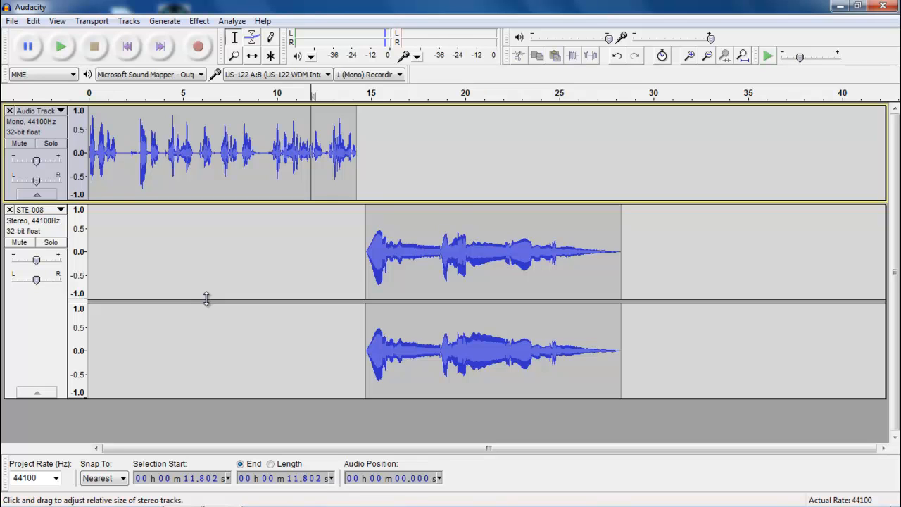
- Export the audio as an MP3 named 'tutorial' onto SD Card (E:)
left_click(13, 21)
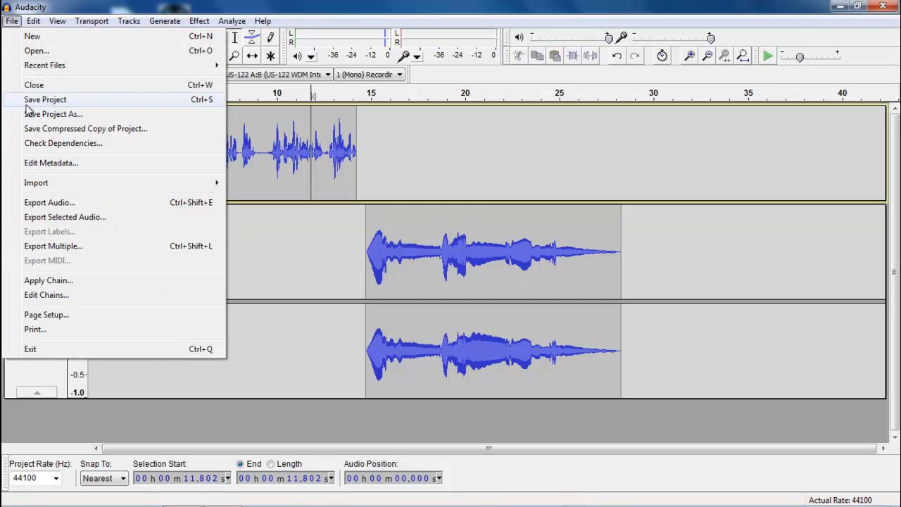
left_click(50, 203)
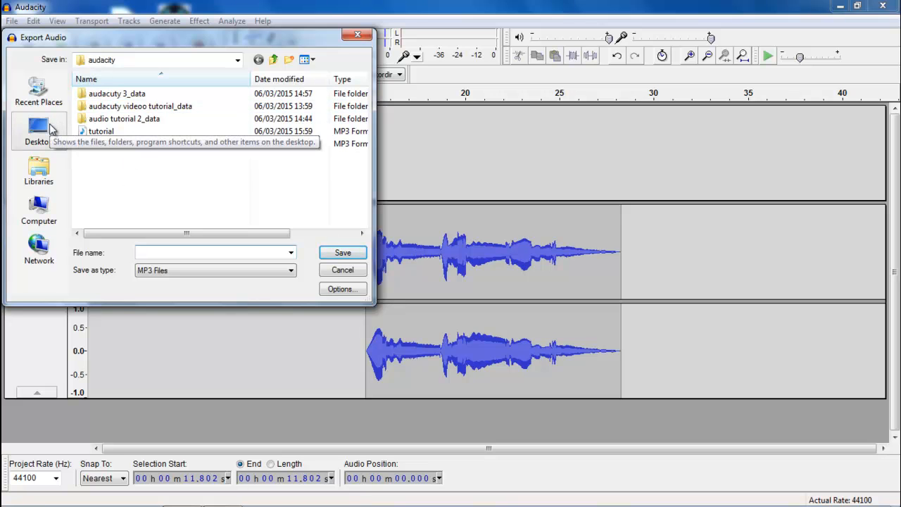
left_click(237, 60)
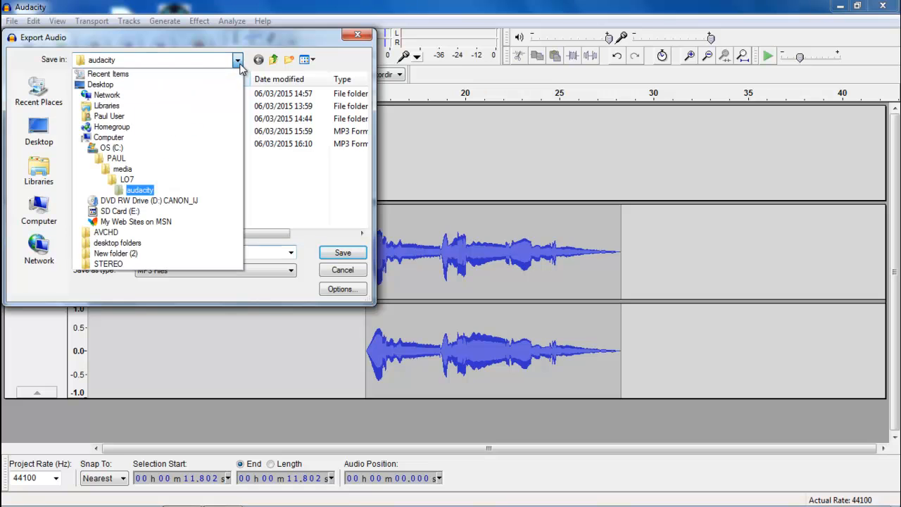
left_click(120, 211)
left_click(162, 273)
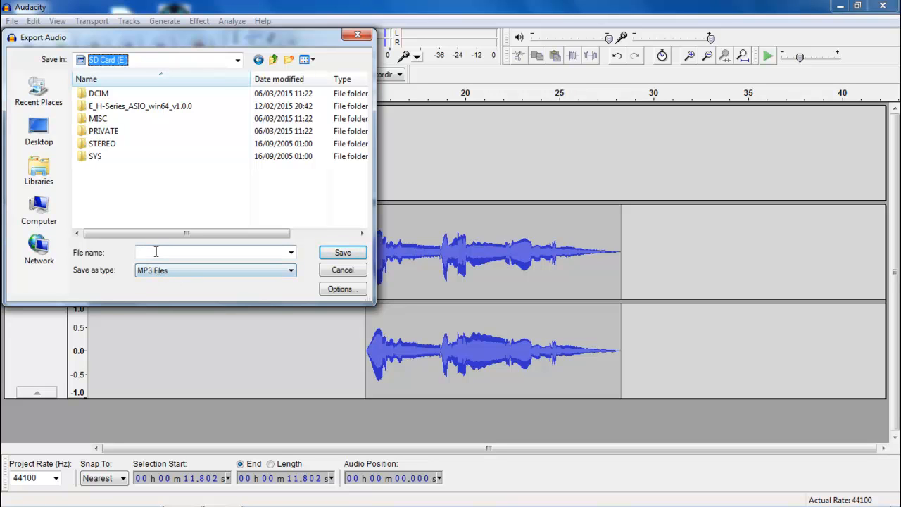
left_click(156, 252)
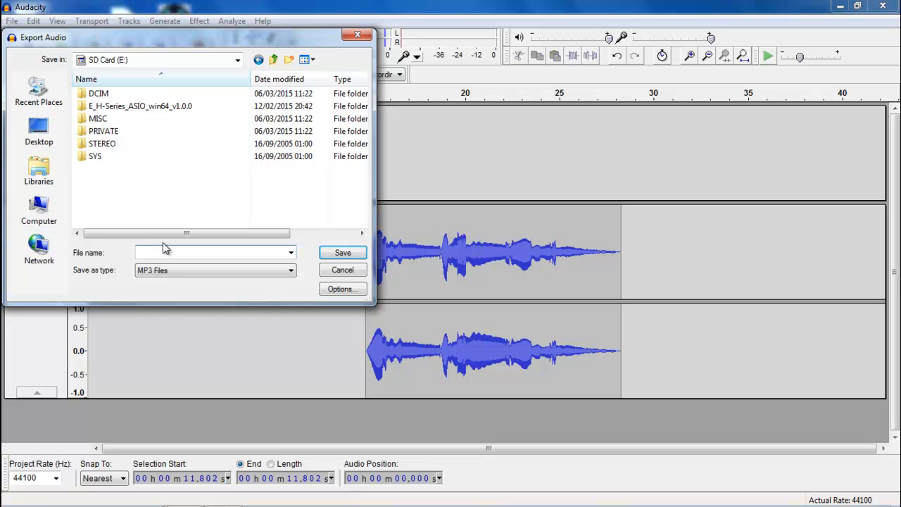
type("tutorial")
left_click(346, 257)
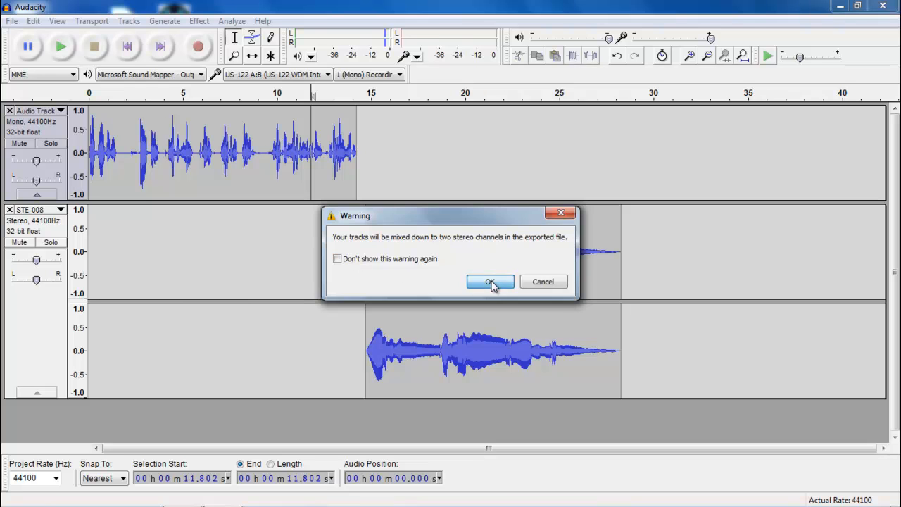
- Accept the stereo mixdown warning and enter both artists' names as the MP3's Artist Name
left_click(490, 281)
left_click(356, 163)
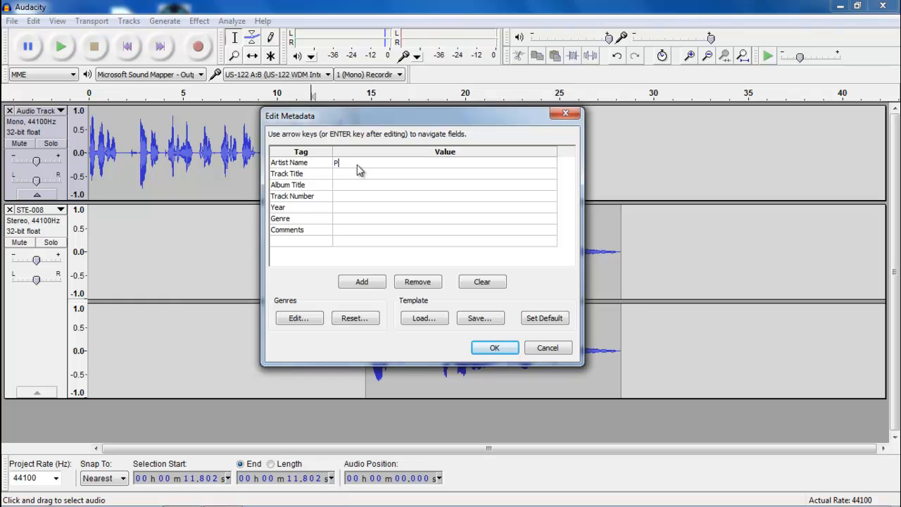
key("BackSpace")
key("BackSpace")
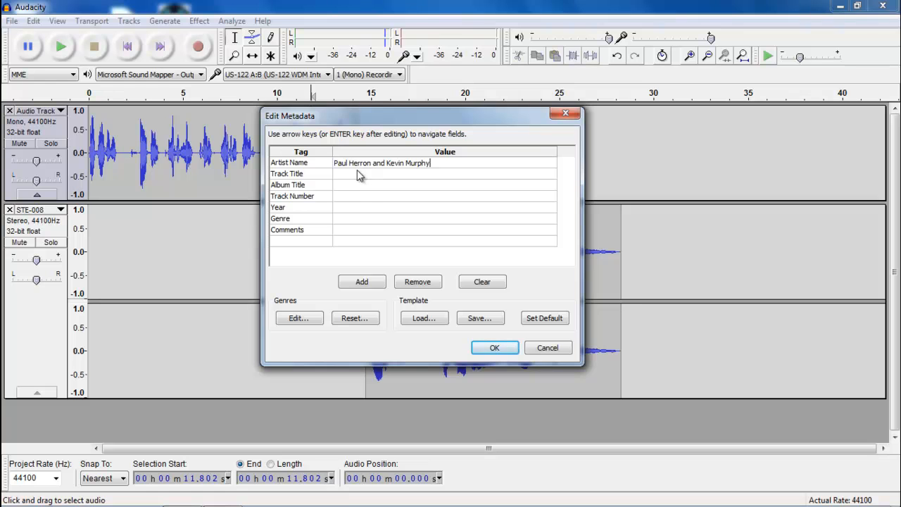
- Set Track Title to 'Track 1' and Album Title to 'tutorial', then finish the export
left_click(359, 175)
type("TRack")
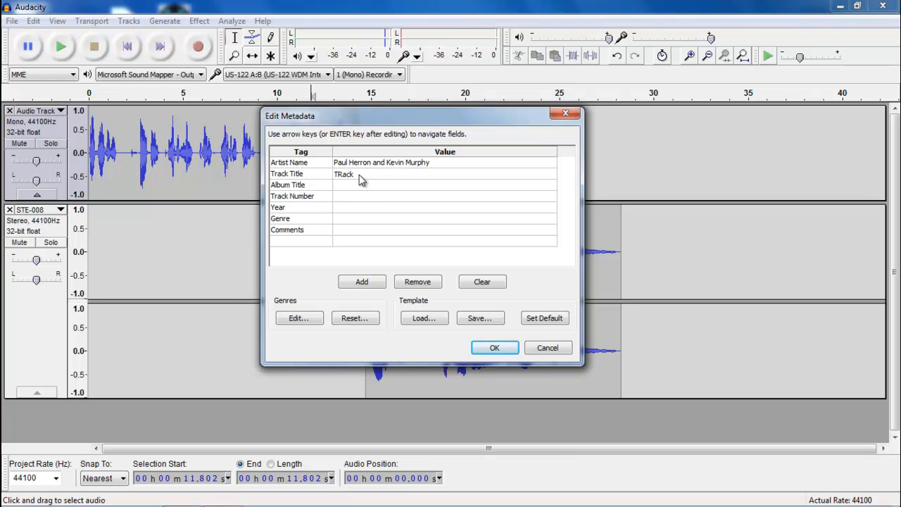
type(" 1")
left_click(361, 186)
left_click(342, 177)
left_click(341, 178)
type("Track 1")
left_click(354, 187)
type("tutorial")
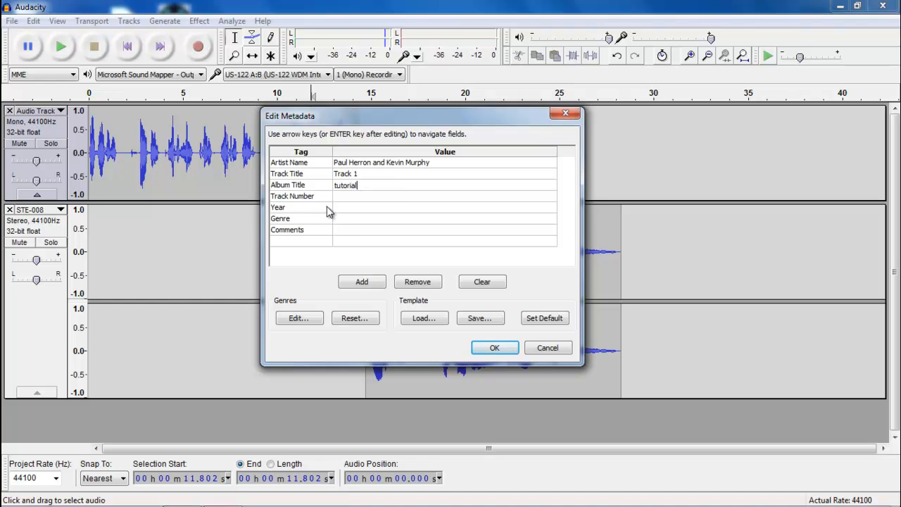
left_click(491, 347)
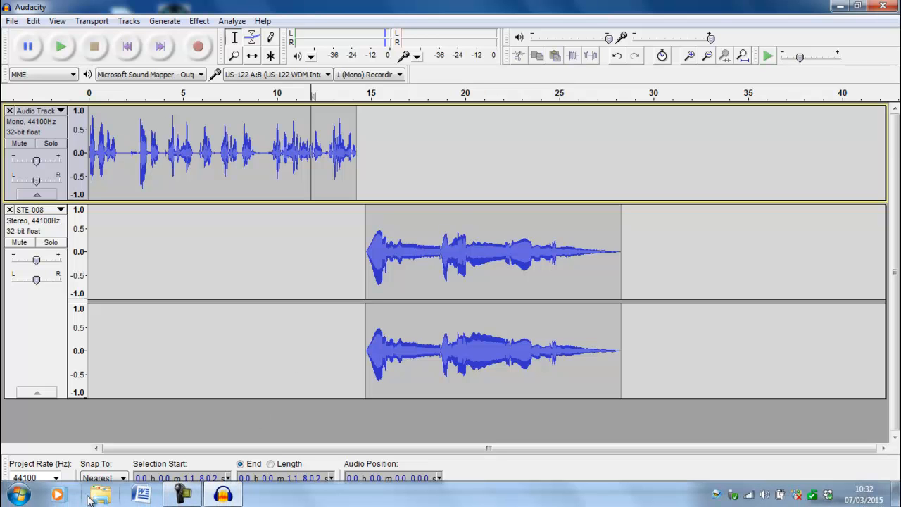
- Find the tutorial MP3 on SD Card (E:) in Explorer and check its artist and album details
left_click(103, 496)
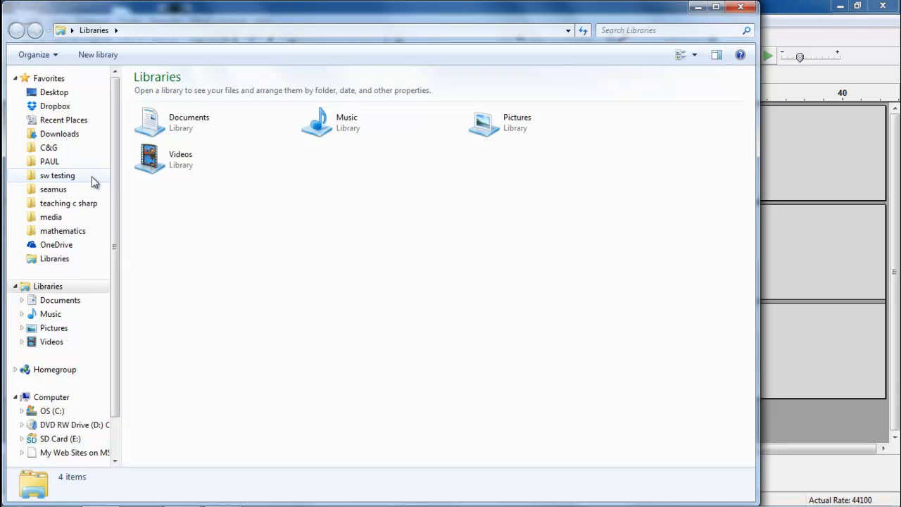
left_click(53, 439)
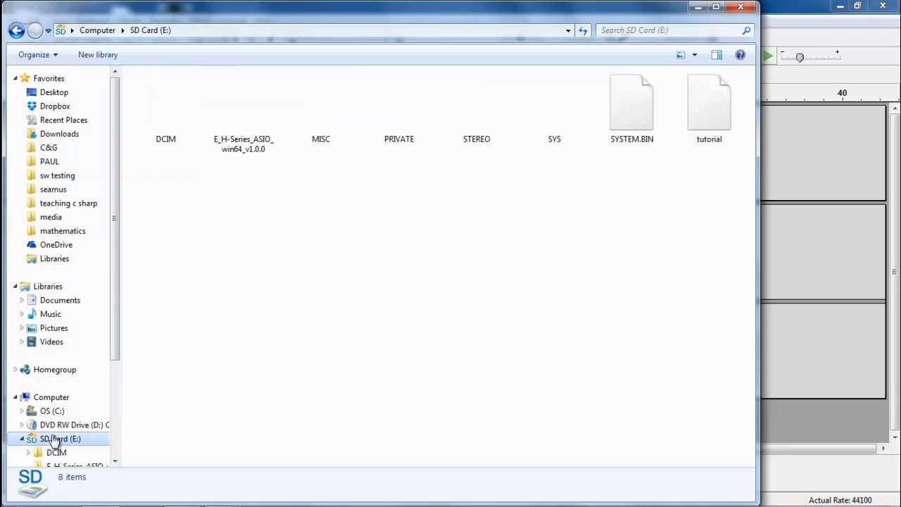
left_click(718, 113)
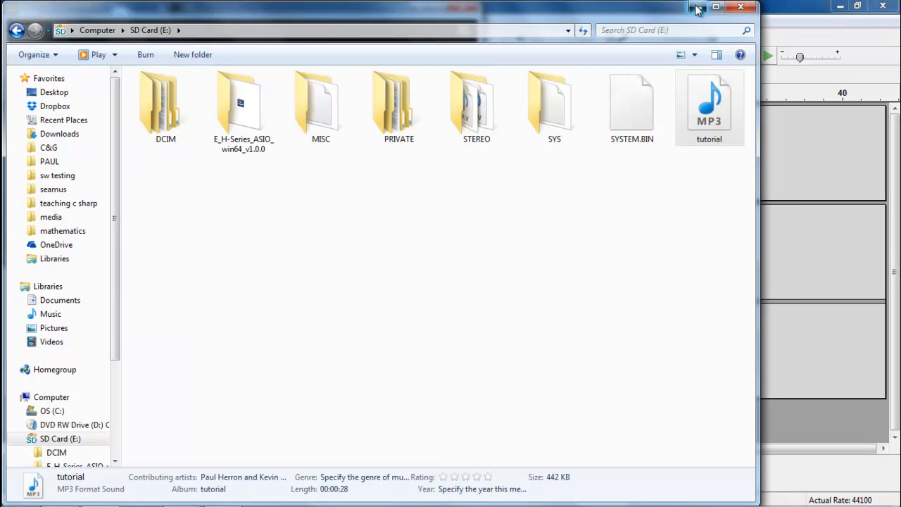
left_click(697, 8)
- Play the tutorial MP3 in Media Player, pausing and resuming to check it, then close the player
left_click(240, 237)
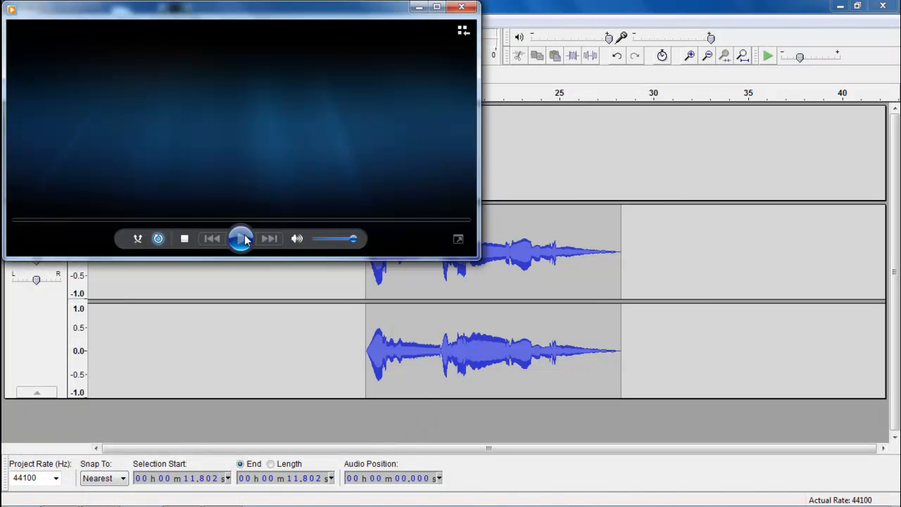
left_click(242, 239)
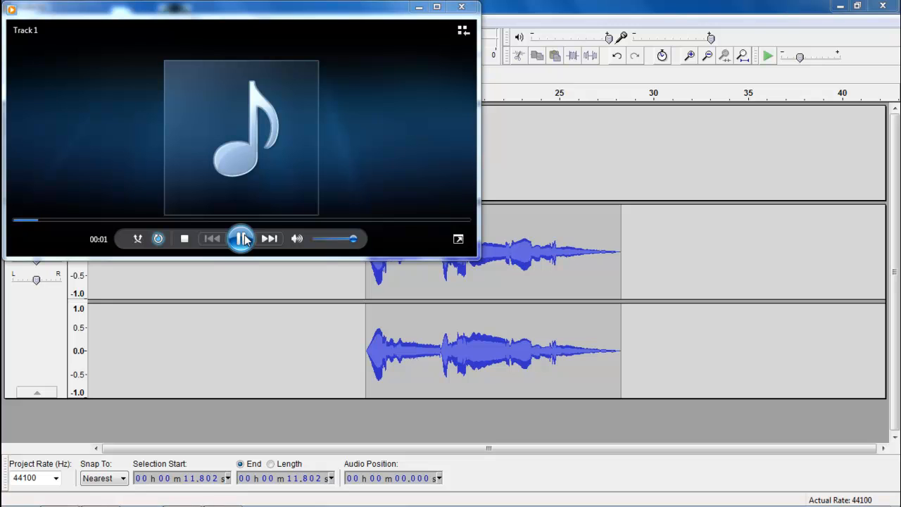
left_click(243, 238)
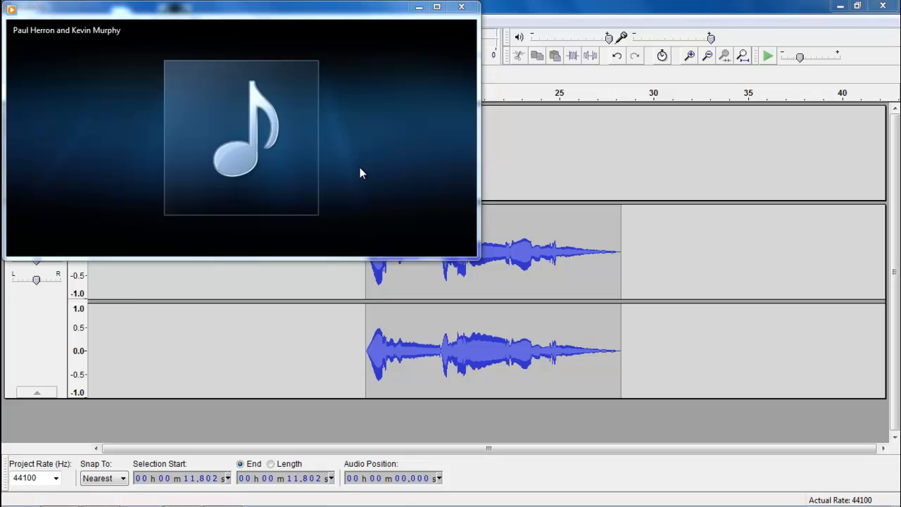
mouse_move(367, 169)
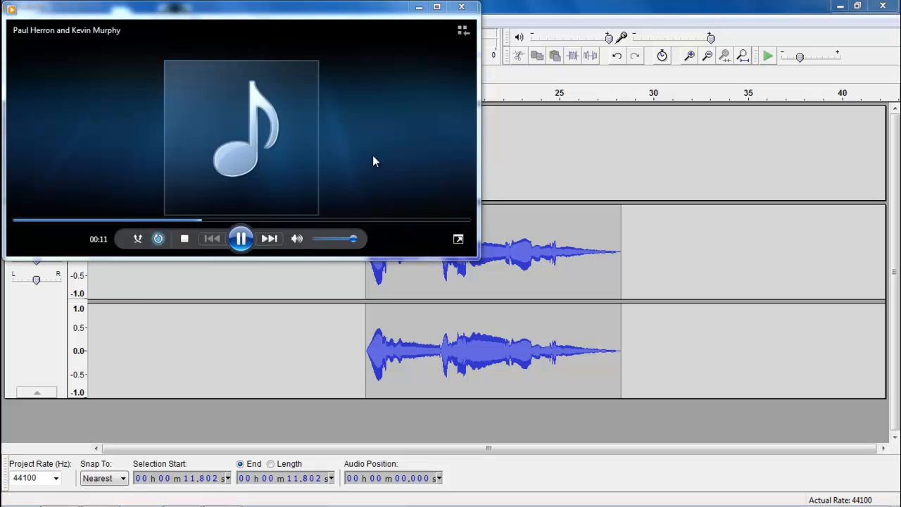
left_click(240, 239)
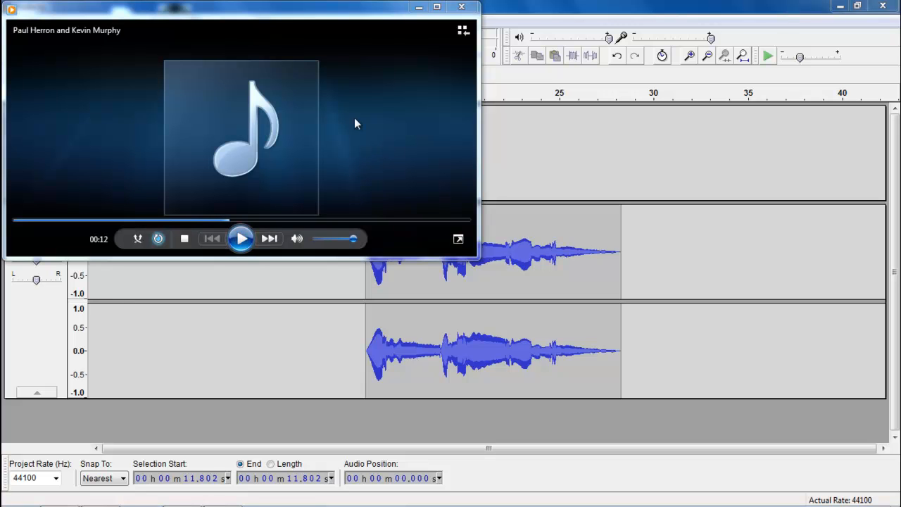
left_click(462, 7)
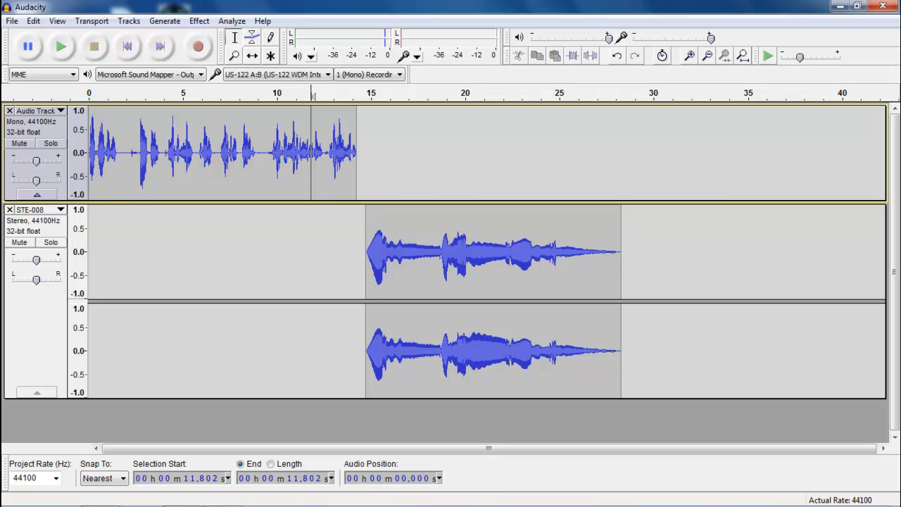
- Remove the edited voice and music tracks, leaving an empty 44100 Hz Audacity project
left_click(176, 499)
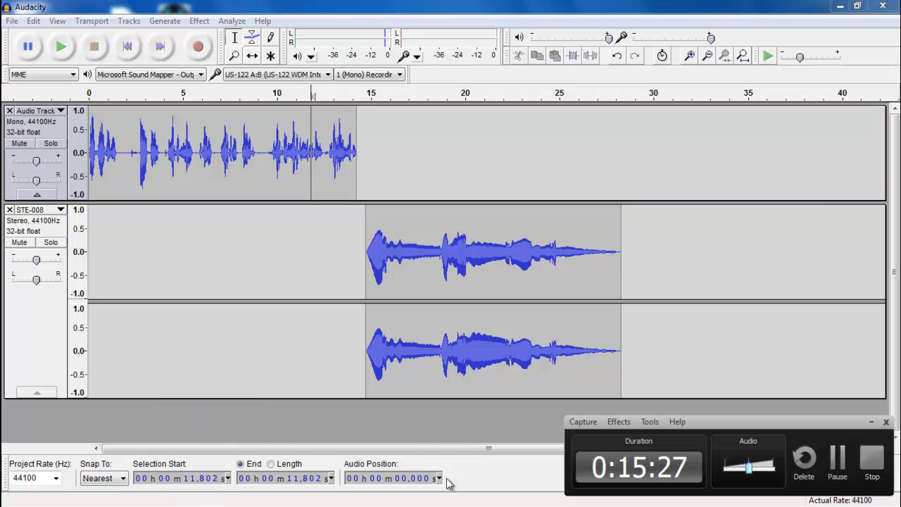
left_click(838, 461)
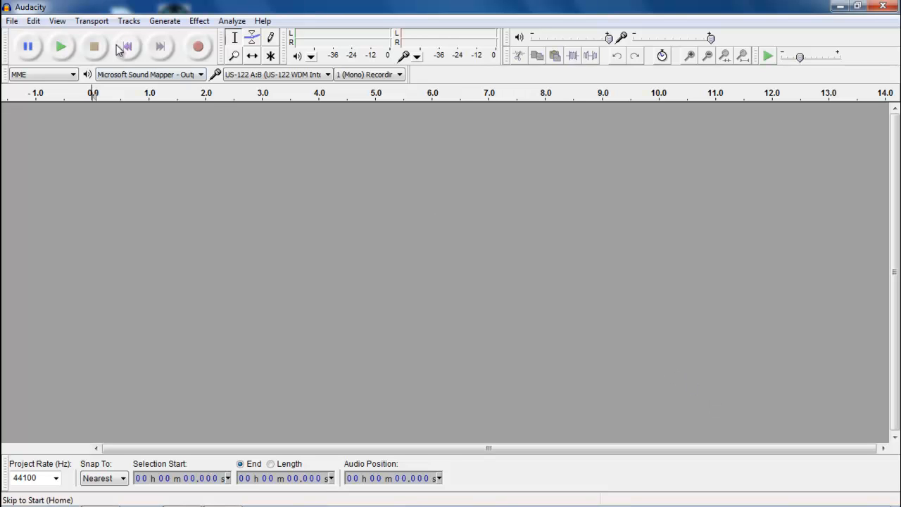
- Open the exported tutorial MP3 from the SD card in Audacity
left_click(12, 21)
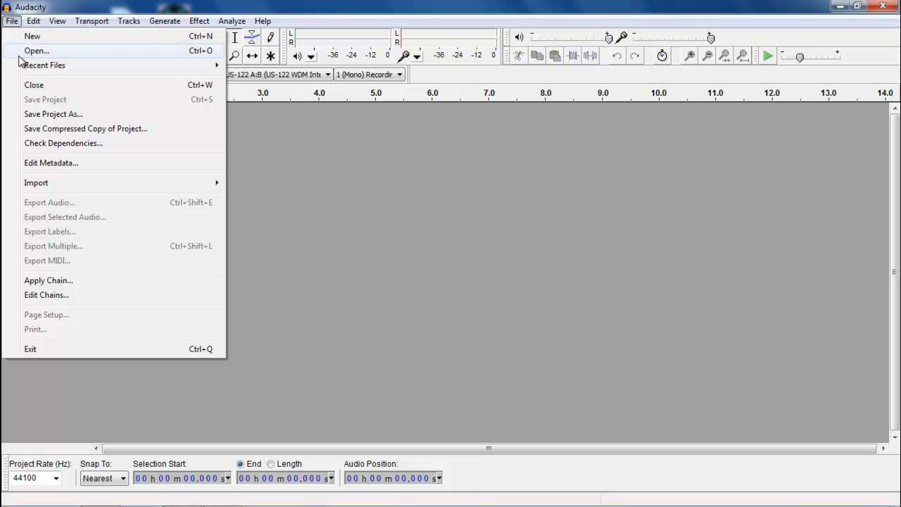
left_click(27, 52)
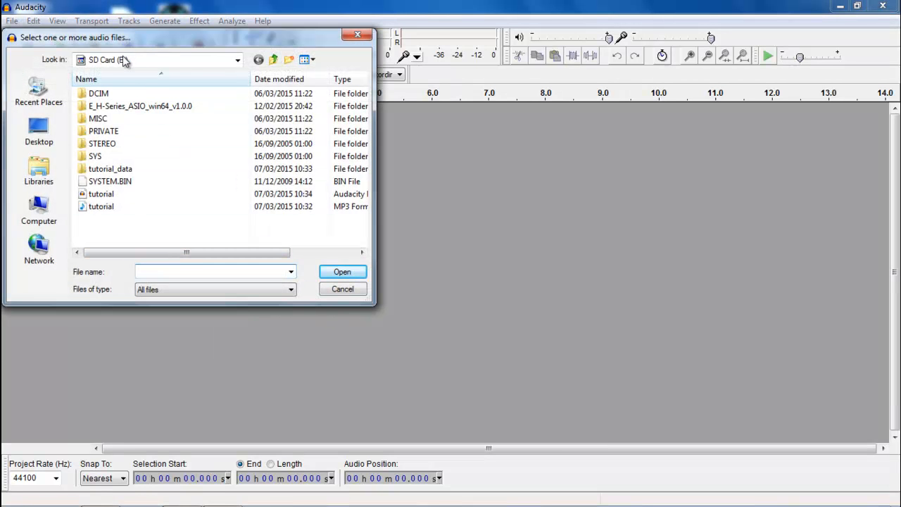
left_click(93, 211)
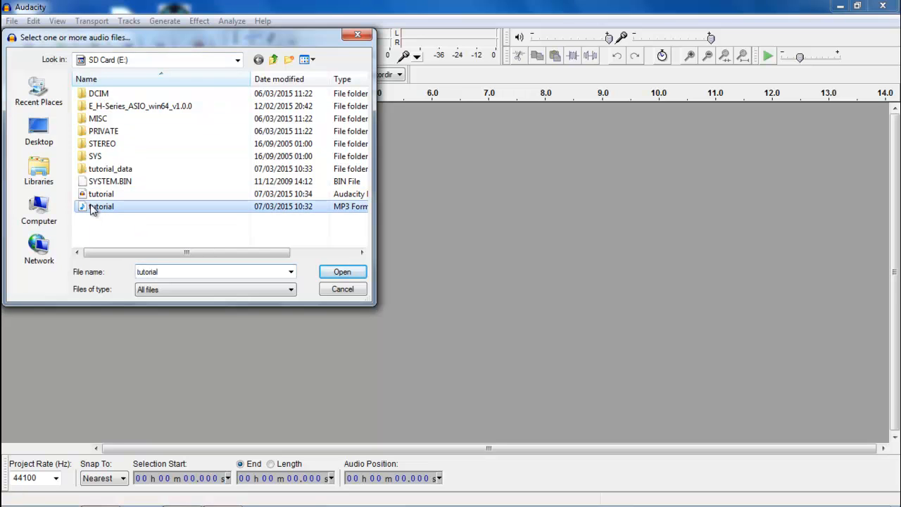
left_click(341, 272)
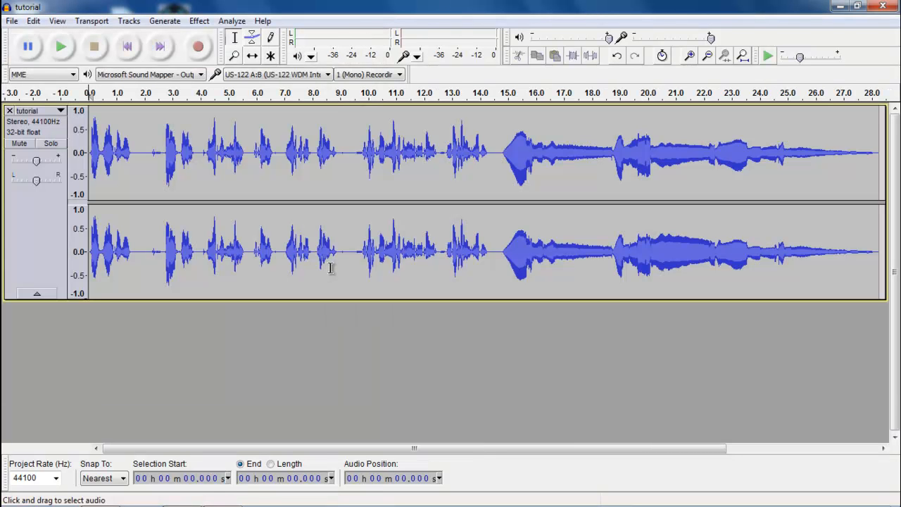
- Select the spoken introduction from 0 to about 14.4 s on the waveform
left_click_drag(496, 141, 84, 141)
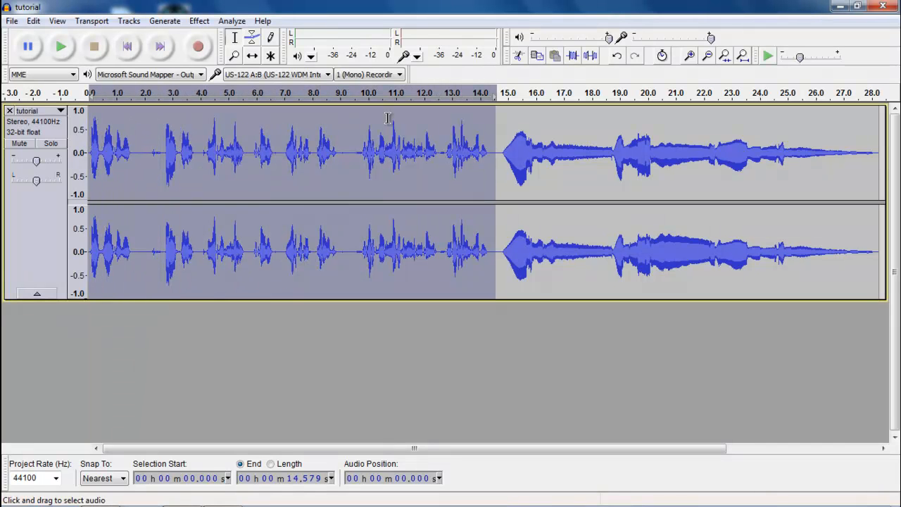
left_click_drag(501, 137, 881, 178)
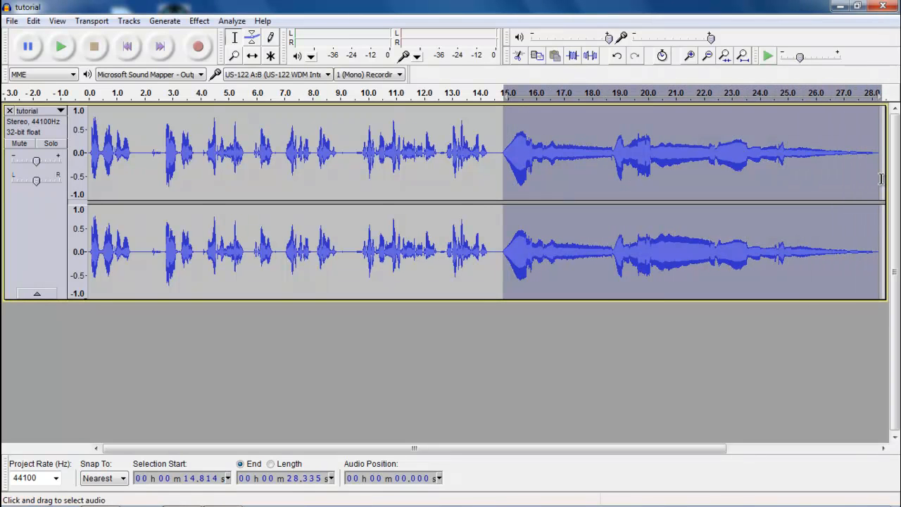
left_click(466, 149)
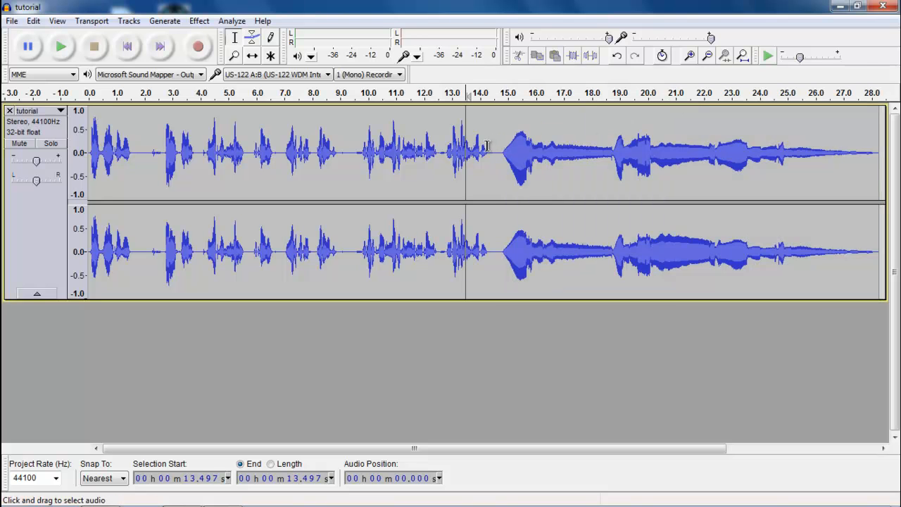
left_click_drag(493, 148, 83, 133)
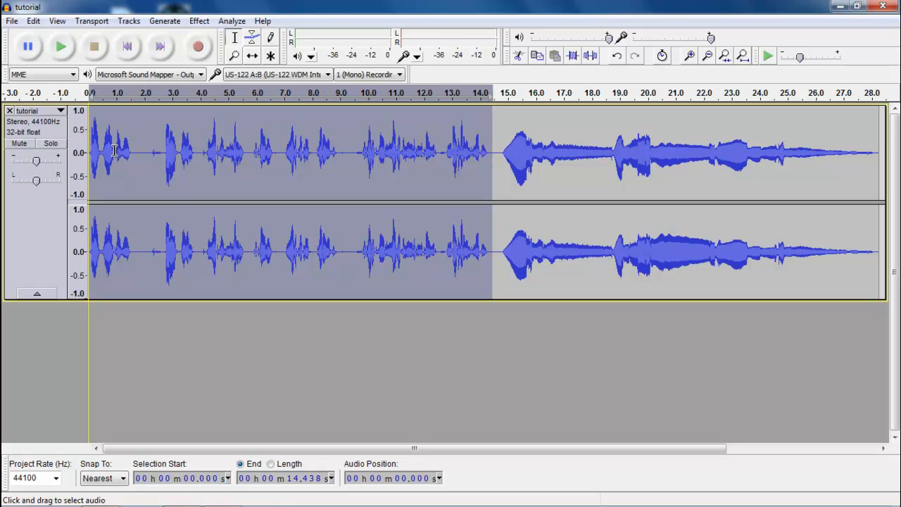
left_click(128, 25)
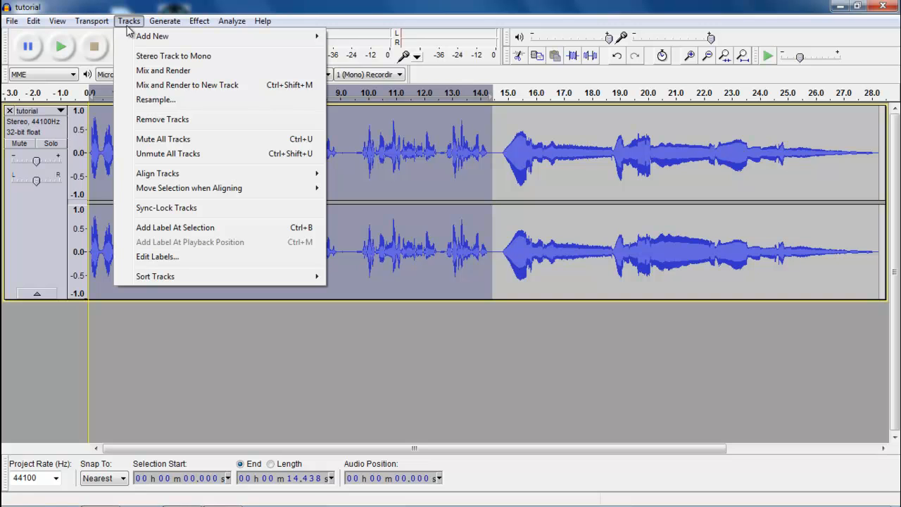
- Add a label named 'Introduction' spanning the selected speech
left_click(176, 227)
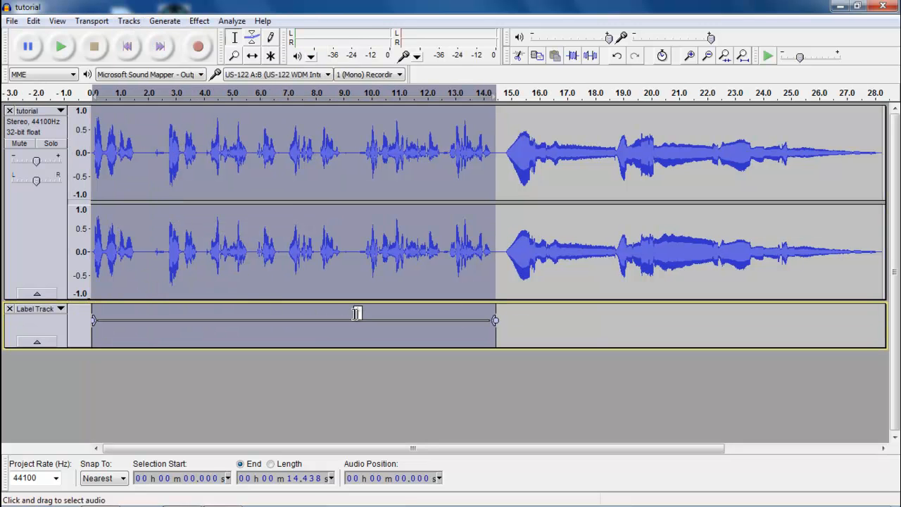
type("Introduction")
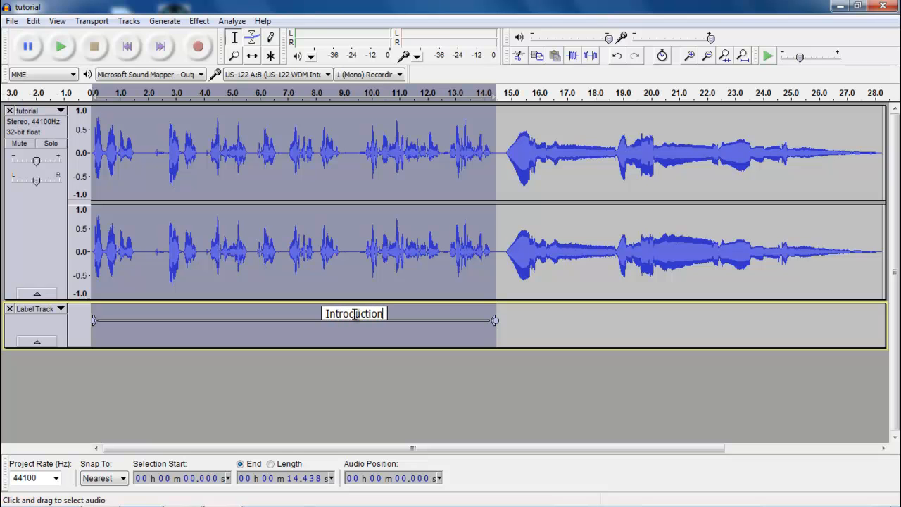
left_click(538, 324)
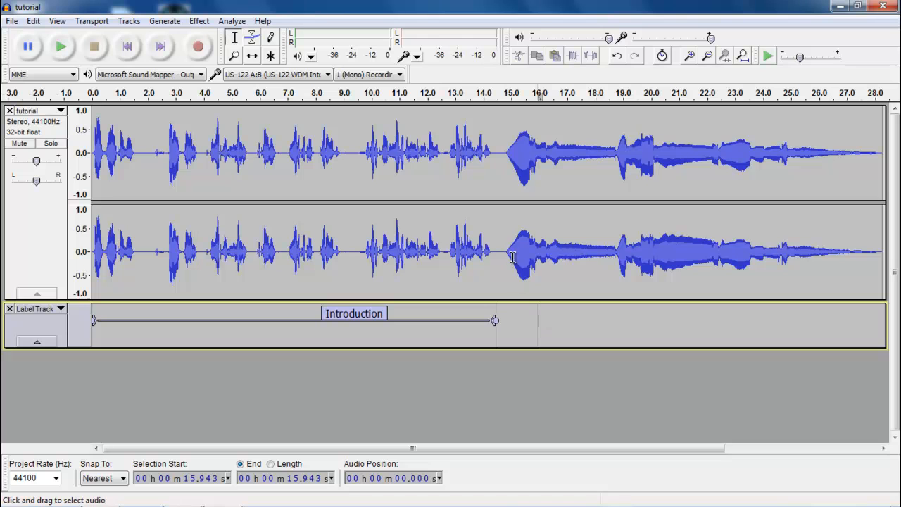
- Select the music from 14.6 s to the end and label it 'Music'
left_click_drag(501, 148, 882, 186)
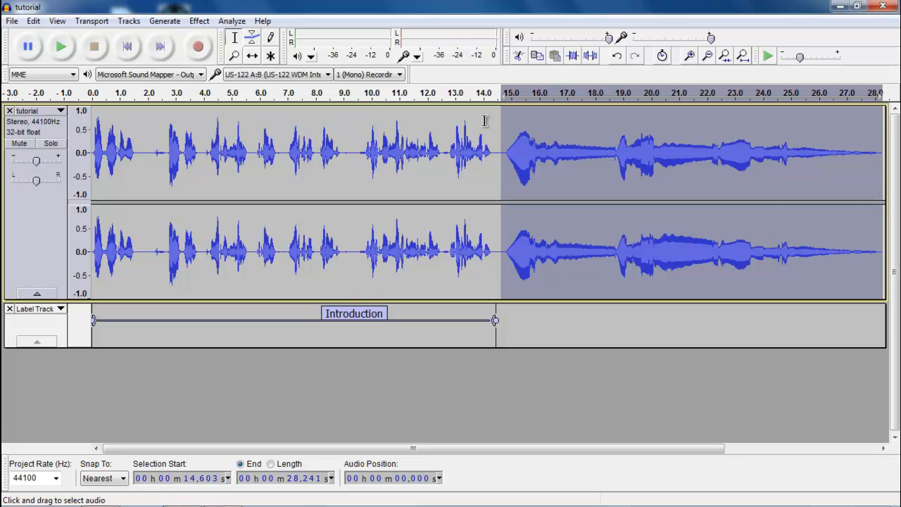
left_click(132, 22)
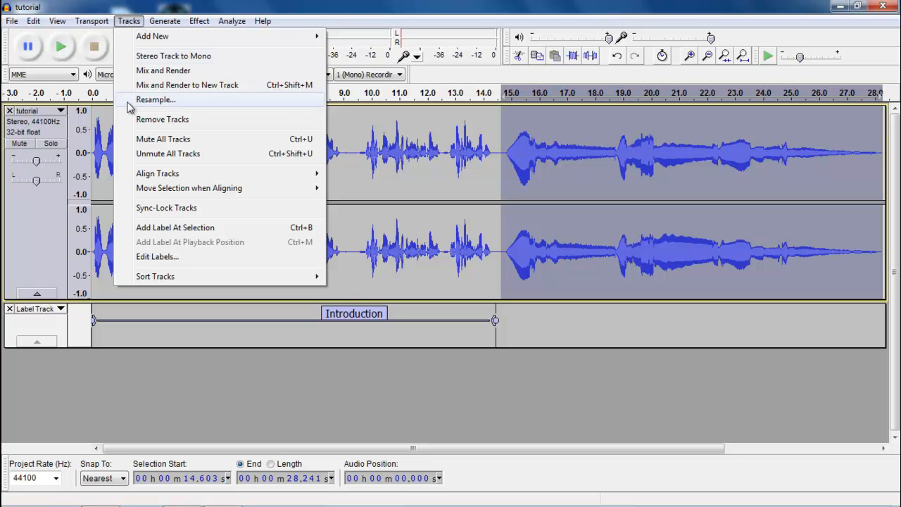
left_click(169, 229)
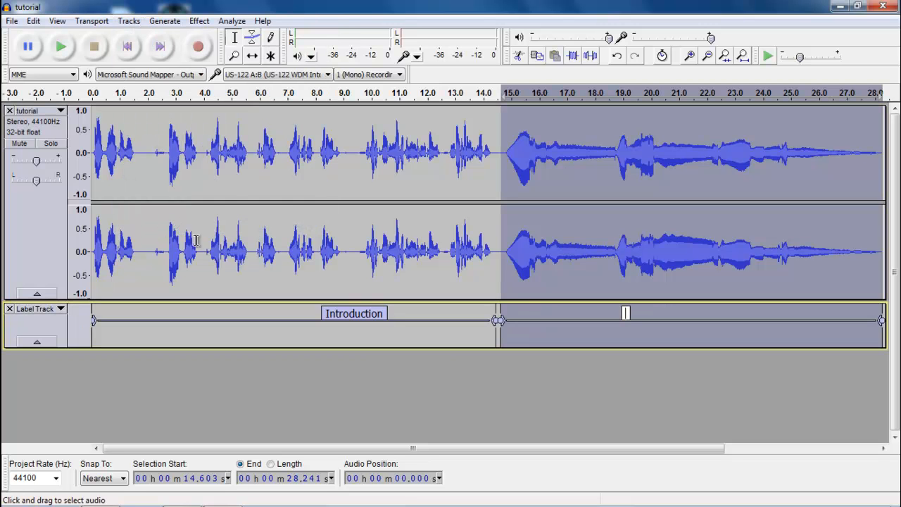
type("Music")
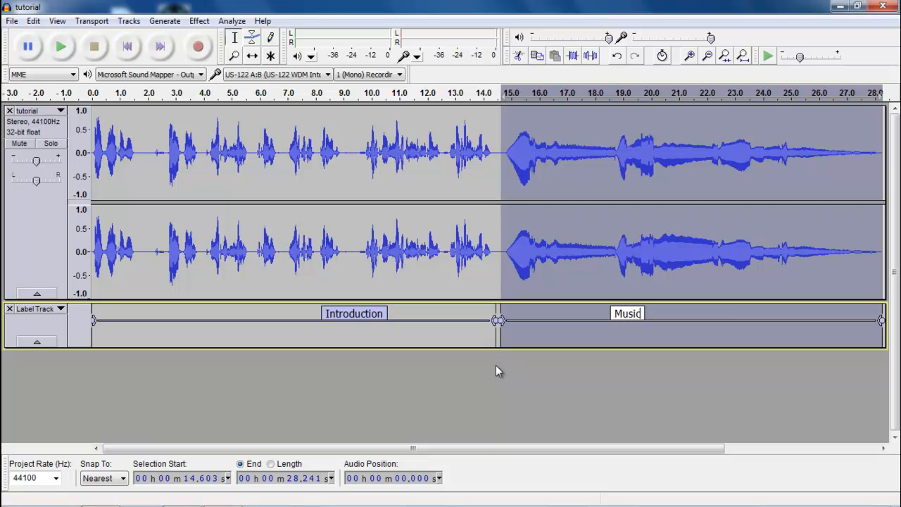
left_click(466, 369)
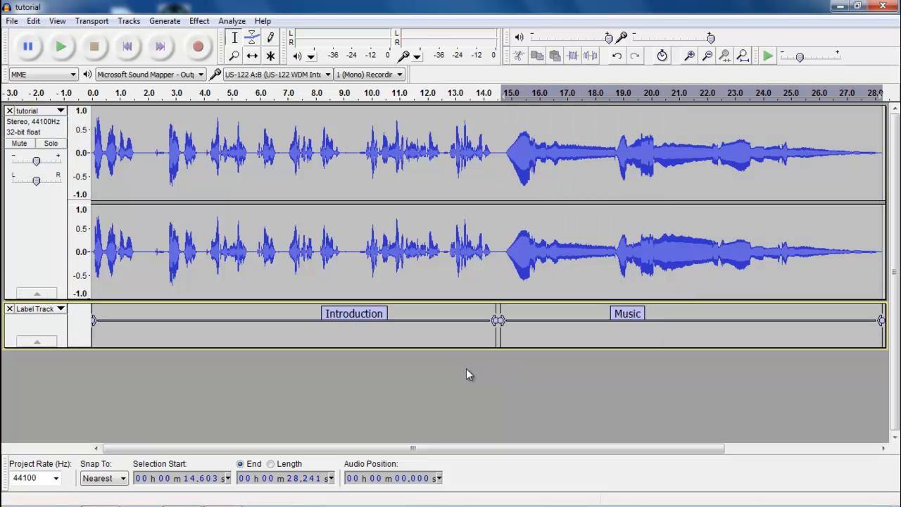
left_click(11, 21)
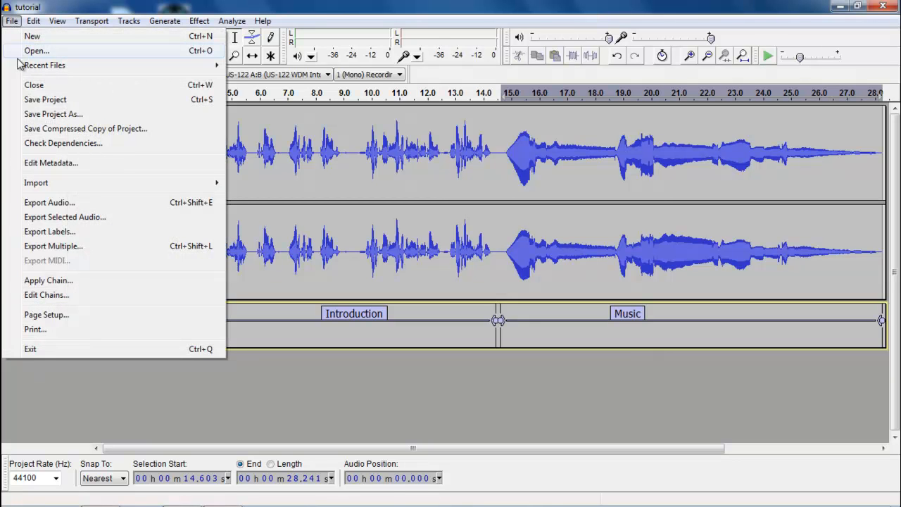
- Export Multiple split by labels into Introduction.wav and Music.wav, accepting each track's metadata
left_click(71, 247)
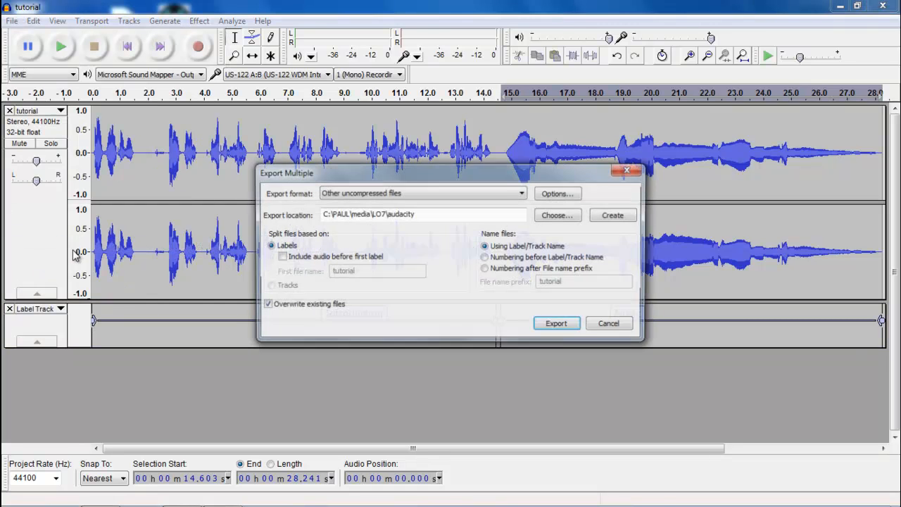
left_click(565, 328)
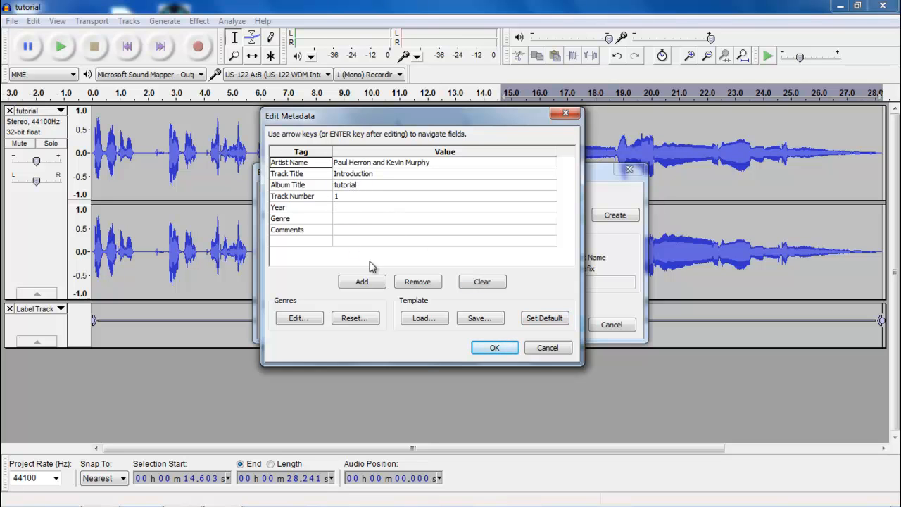
left_click(495, 349)
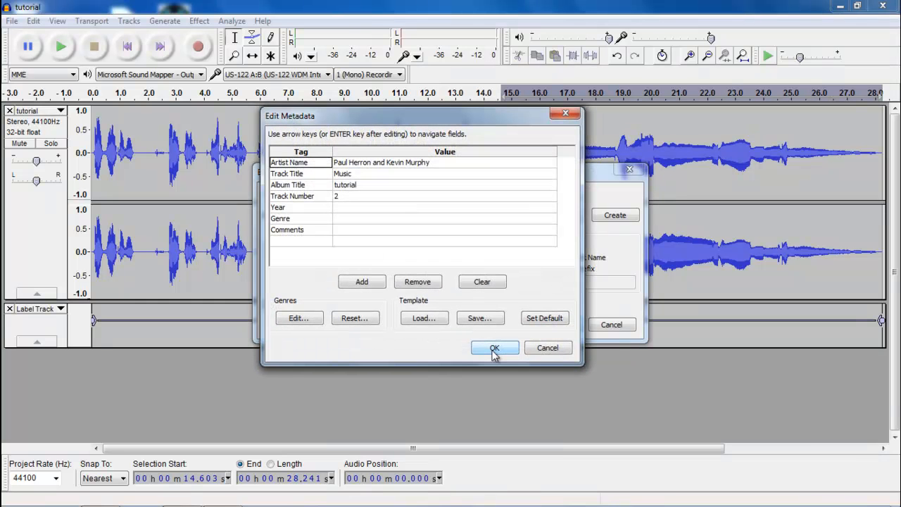
left_click(494, 348)
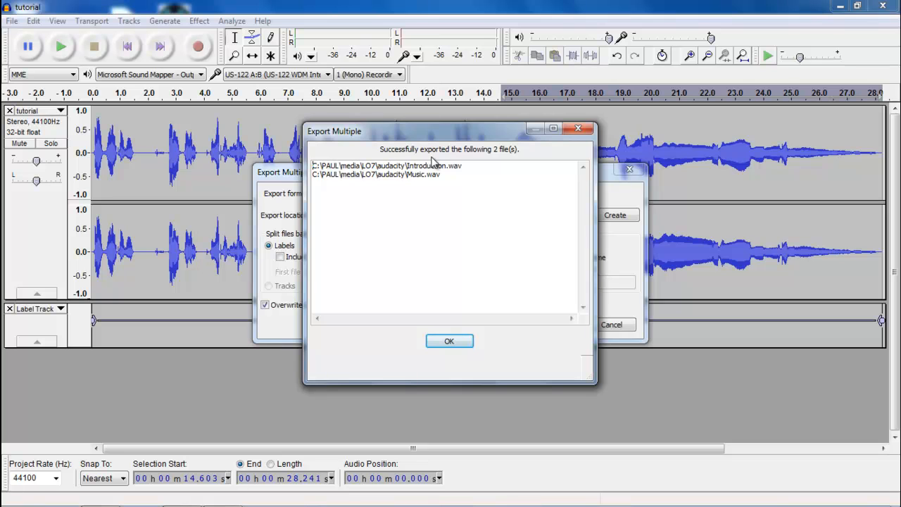
left_click_drag(443, 176, 313, 184)
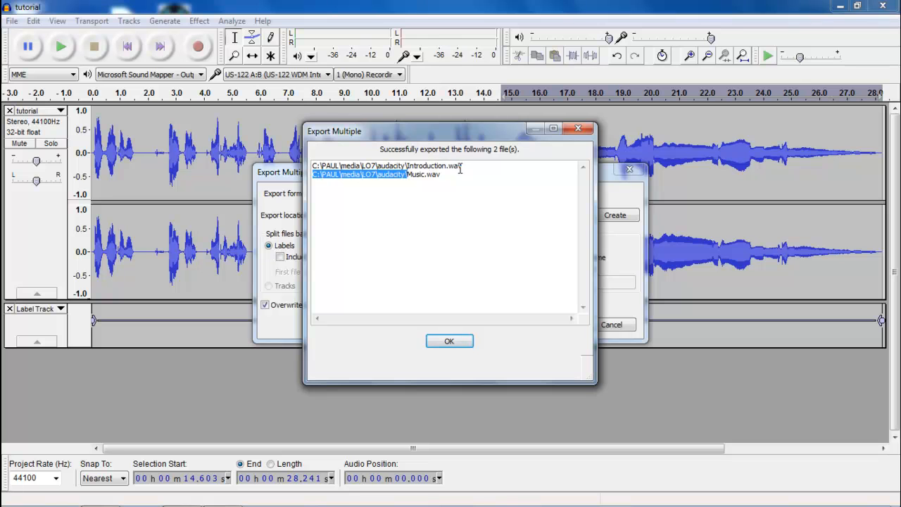
- Open the export folder in Explorer, sort by Date modified to confirm both WAVs, then close it
left_click(450, 340)
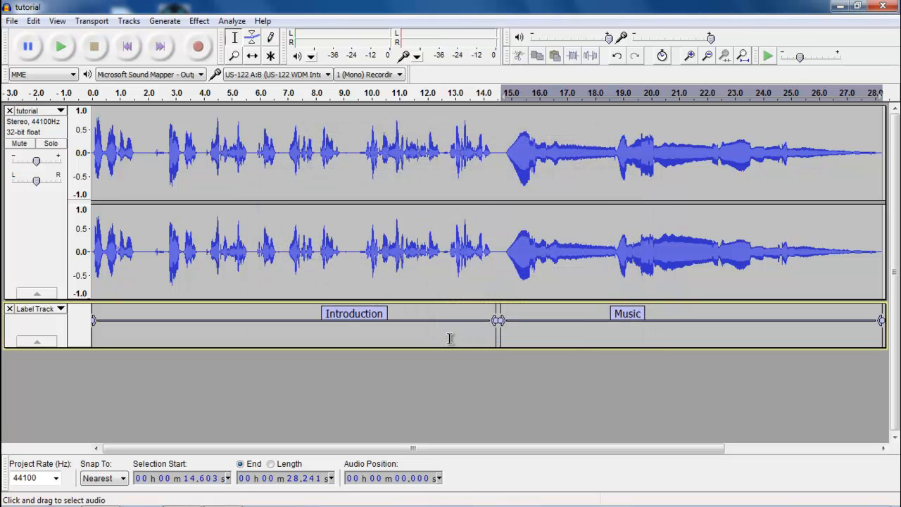
mouse_move(187, 503)
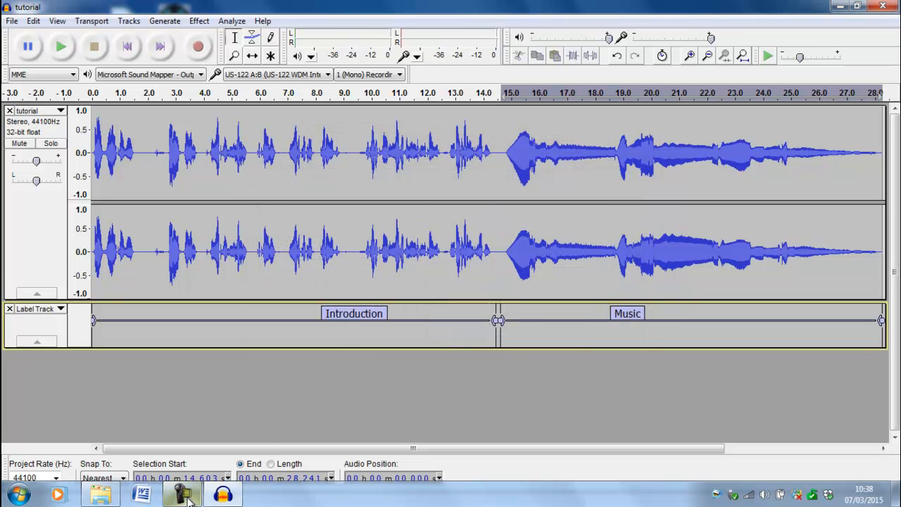
left_click(100, 495)
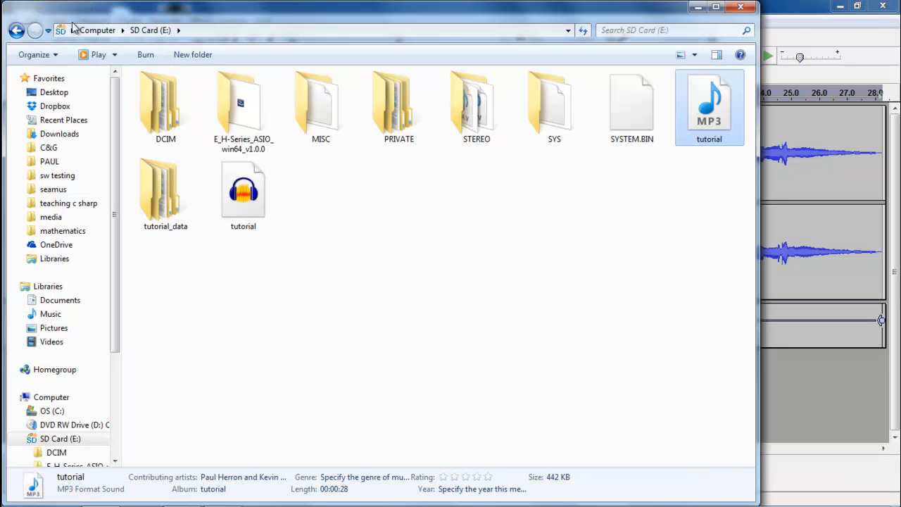
left_click(62, 32)
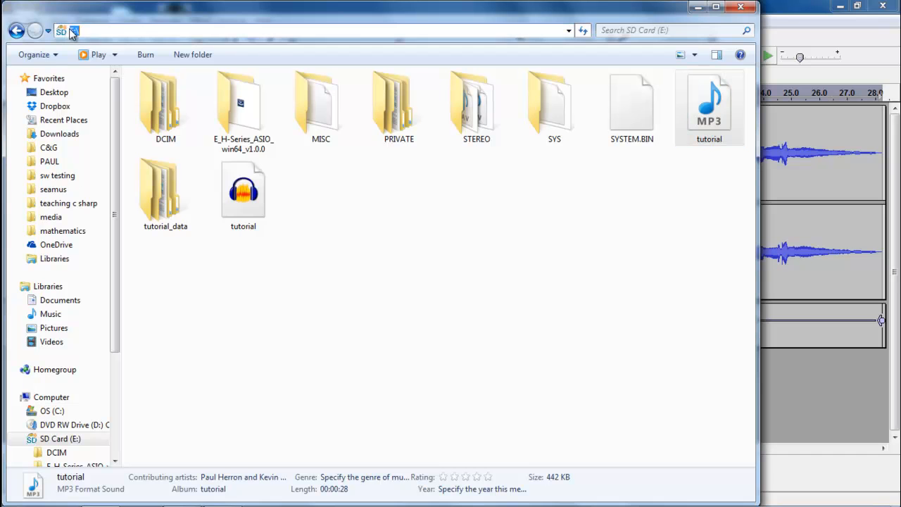
type("E:\\PAUL\\media\\LO7\\audacity\\")
key("Return")
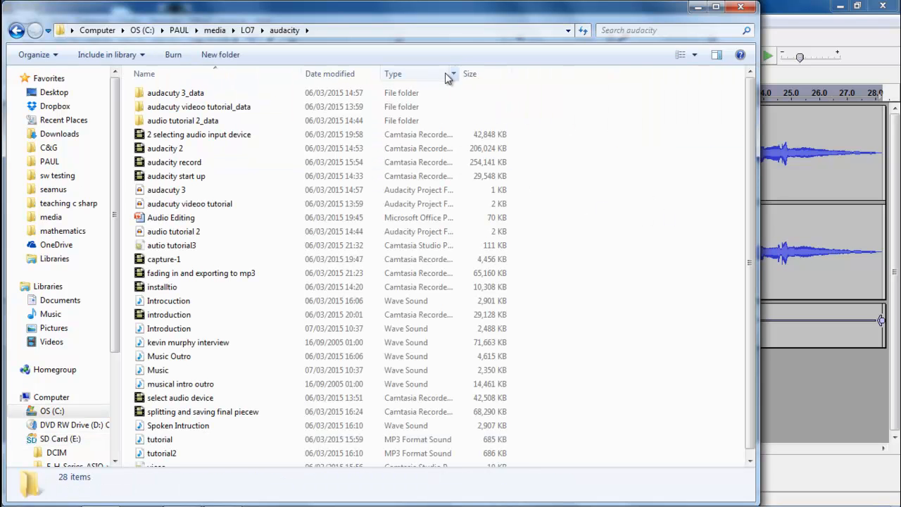
left_click(334, 74)
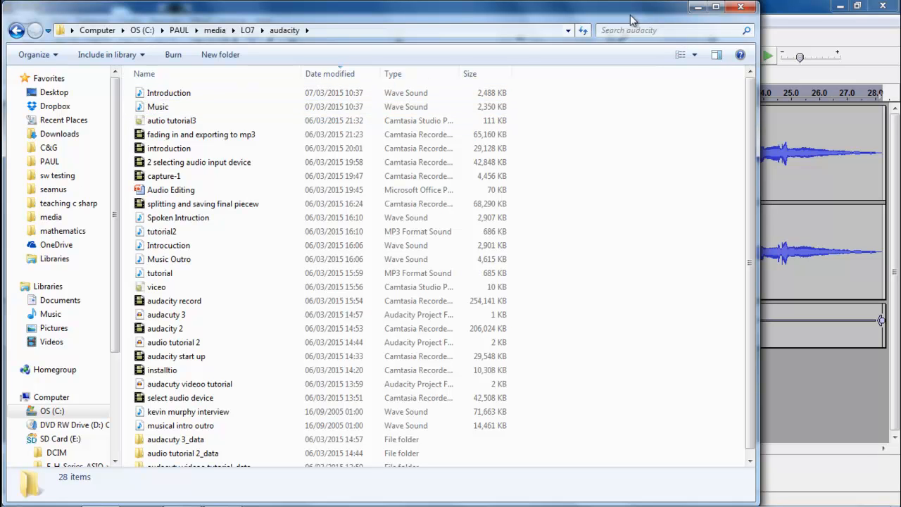
left_click(738, 8)
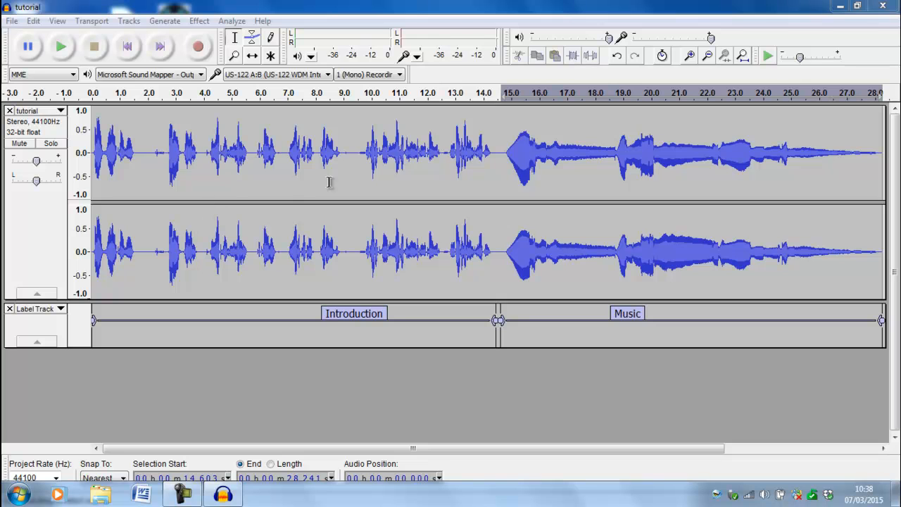
- Advance the slideshow to the Audio Editing slide listing Record, Import, Trimming, Fading and Exporting
left_click(183, 494)
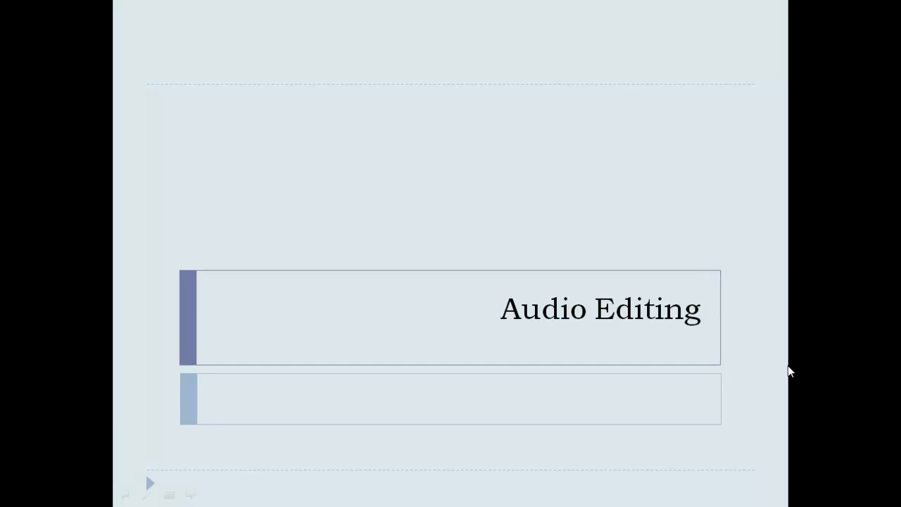
left_click(725, 354)
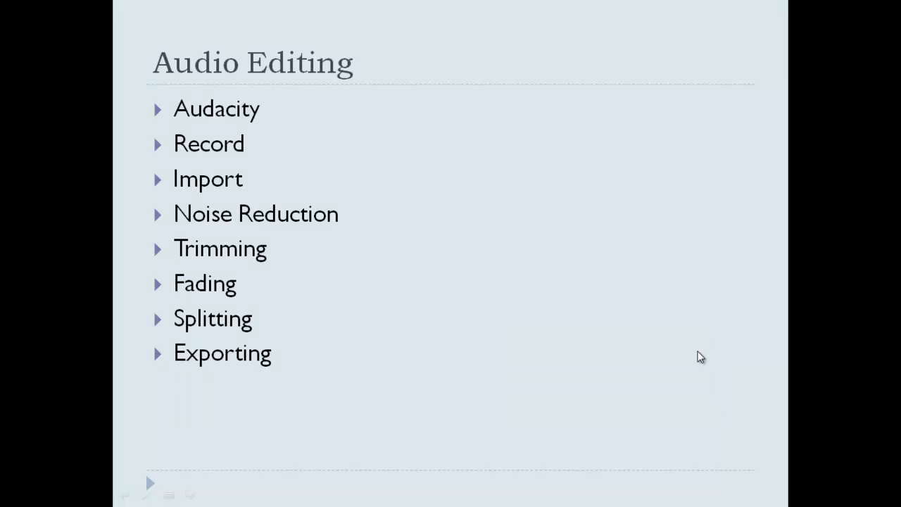